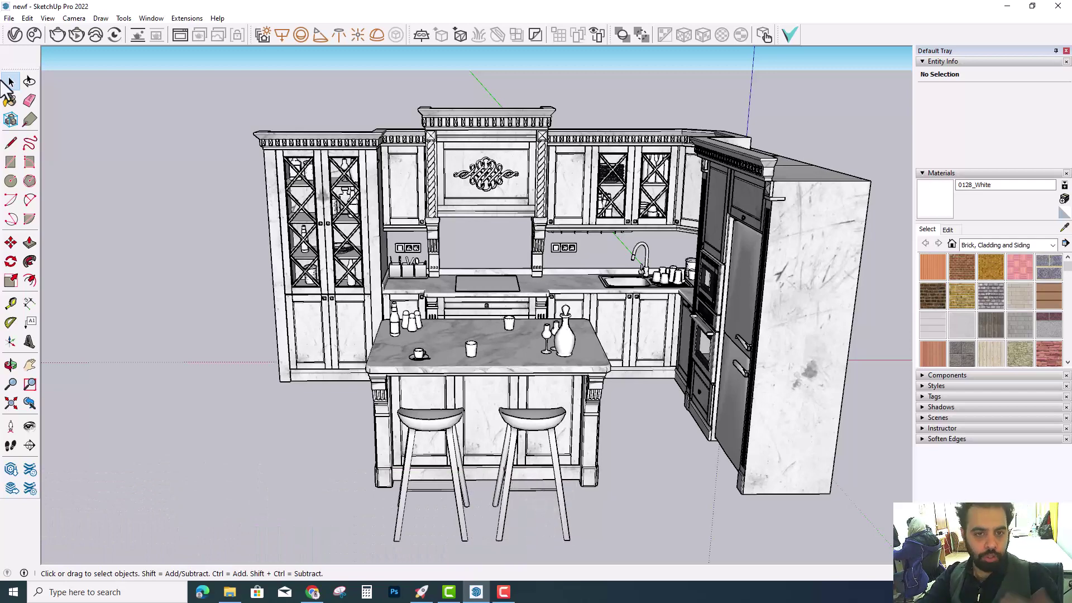
Dock the drawing toolbar and show the Front standard view in parallel projection
left_click_drag(16, 67, 12, 47)
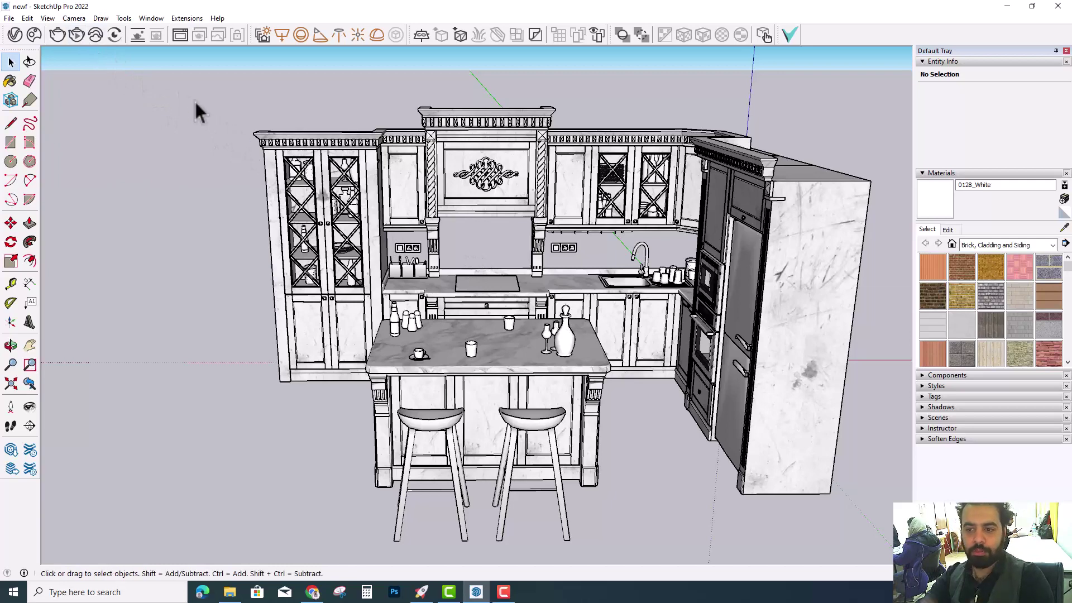
left_click(72, 19)
mouse_move(101, 55)
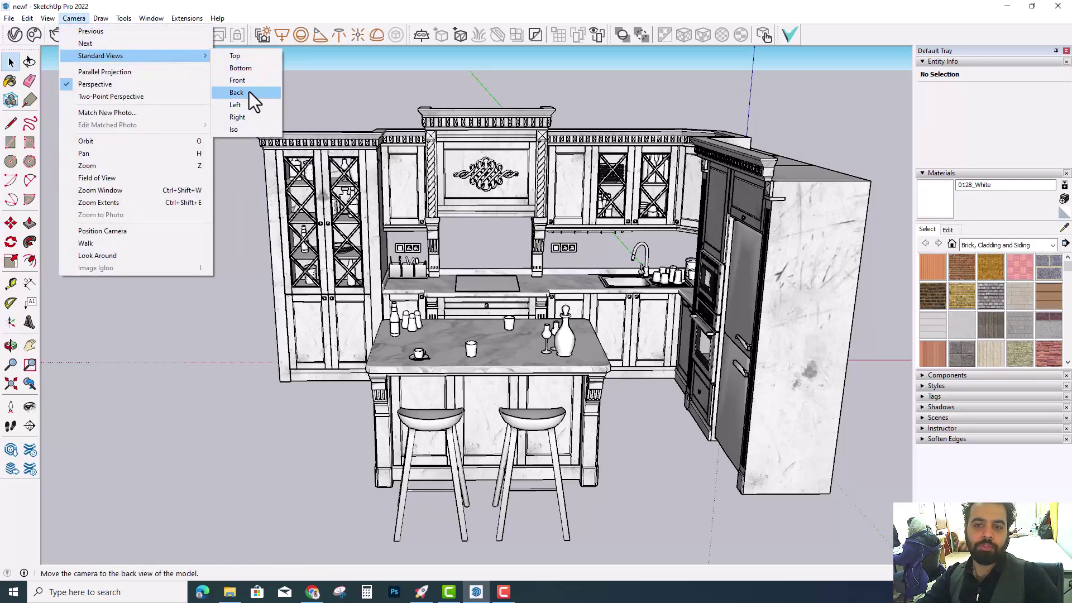
left_click(247, 81)
left_click(74, 18)
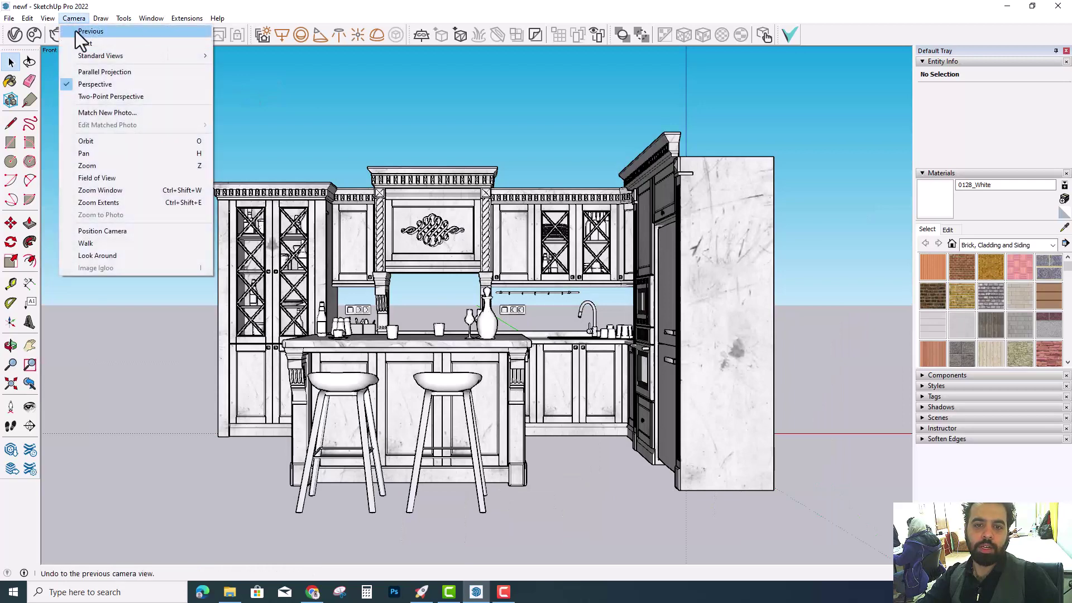
left_click(116, 75)
Zoom and pan onto the front elevation, then select the bar counter group
scroll(353, 286, "up", 1)
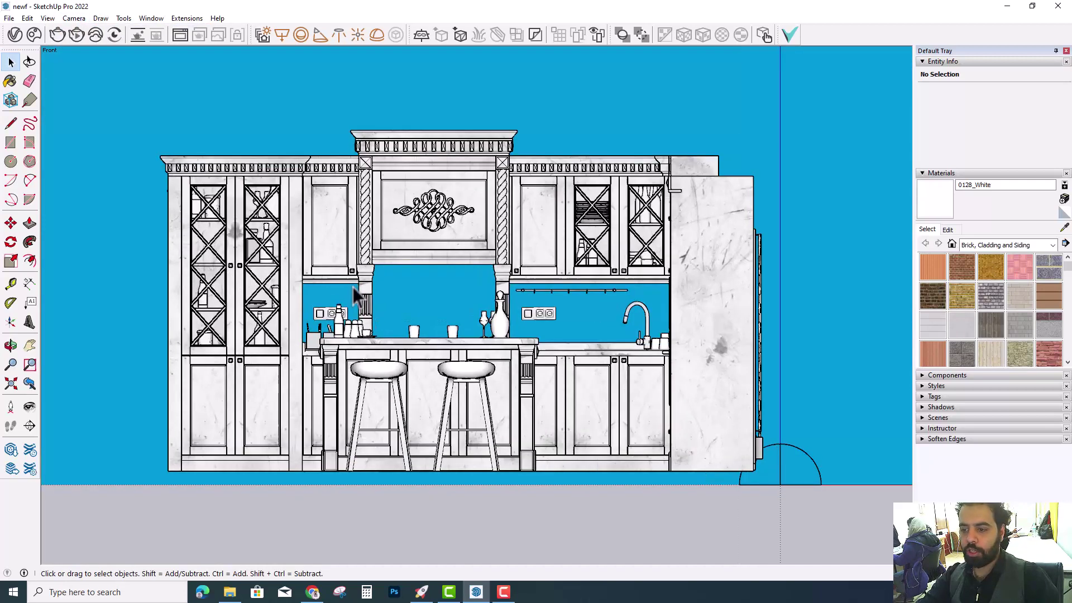
scroll(354, 286, "up", 2)
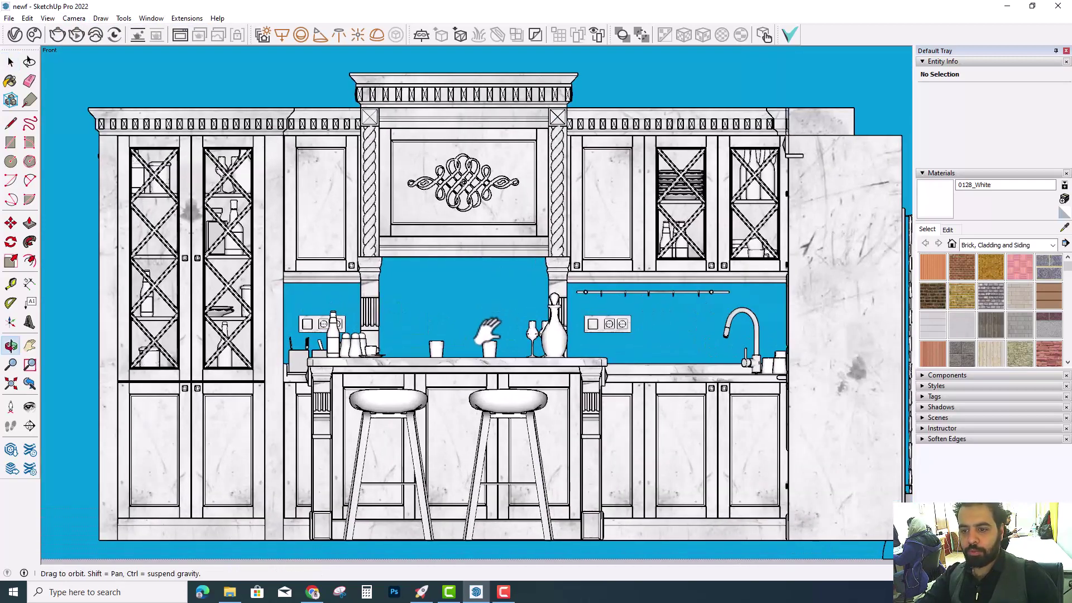
middle_click_drag(500, 332, 497, 346, "shift")
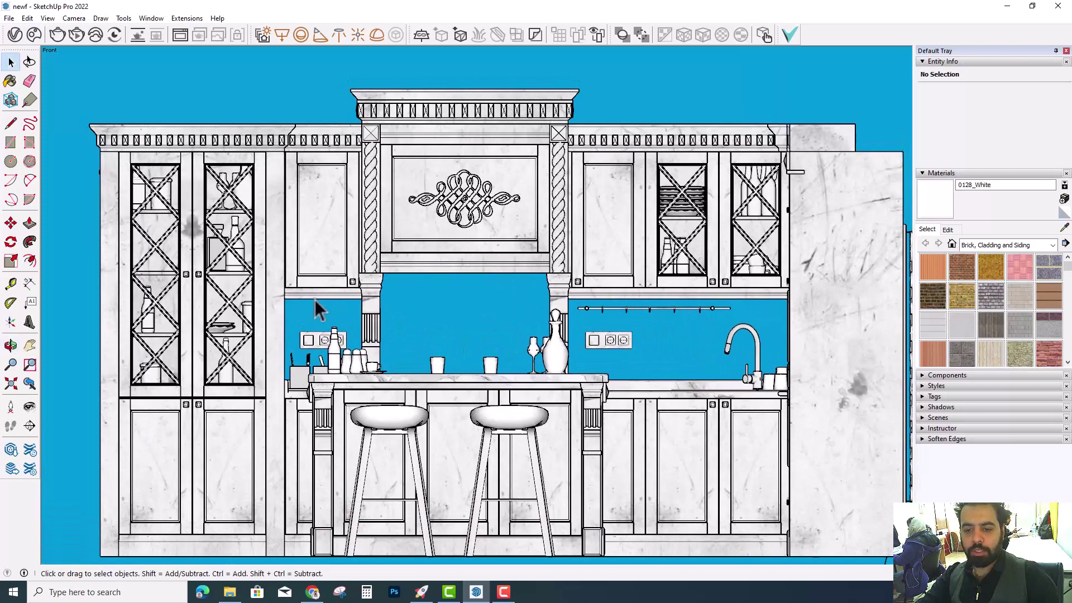
scroll(357, 279, "down", 1)
scroll(424, 358, "down", 1)
left_click(440, 374)
Move the bar counter group out to the left of the kitchen
key("m")
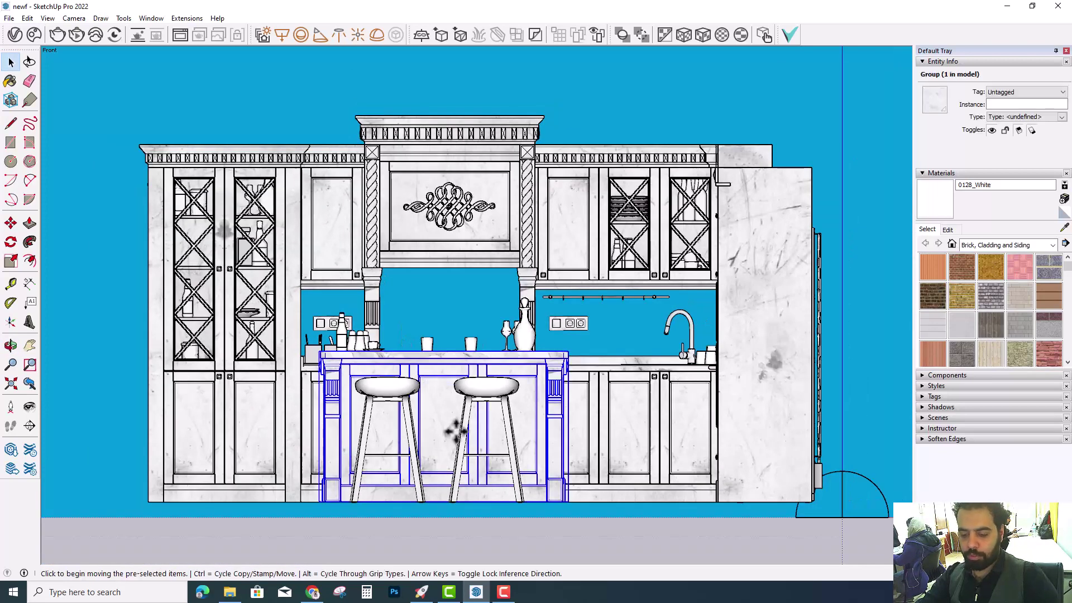
left_click(440, 485)
key("space")
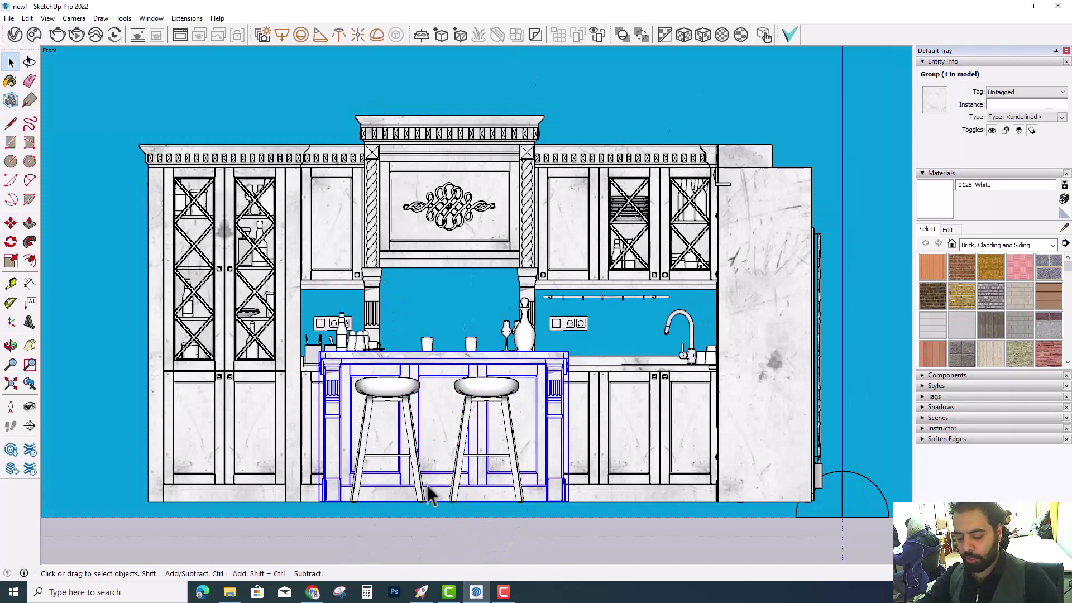
key("m")
left_click(428, 505)
middle_click_drag(407, 498, 825, 491, "shift")
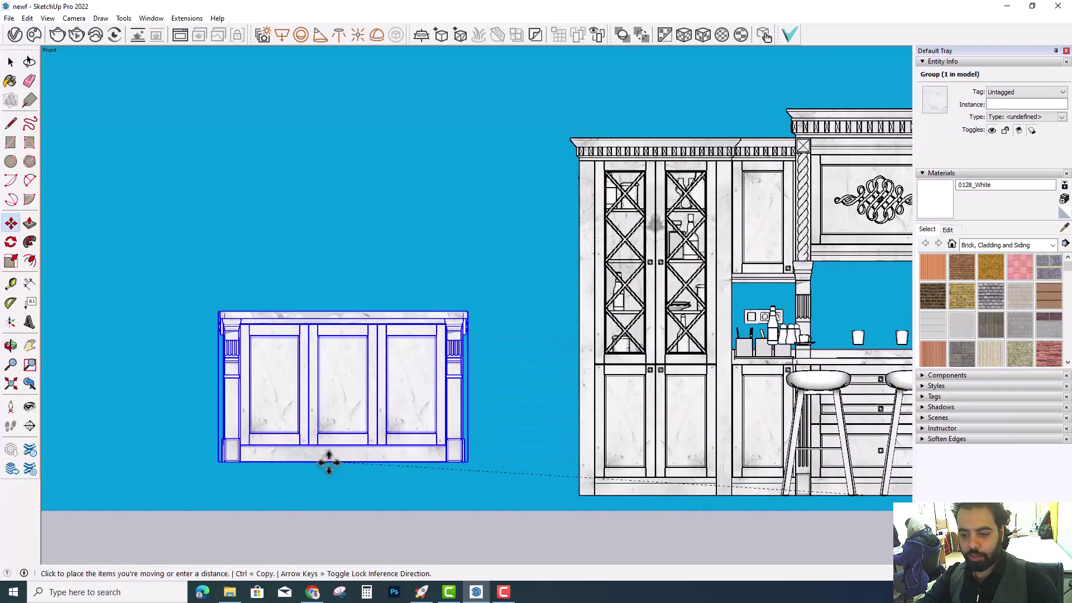
left_click(330, 490)
key("space")
Zoom and pan to centre the standalone bar counter, then clear the selection
scroll(281, 472, "up", 2)
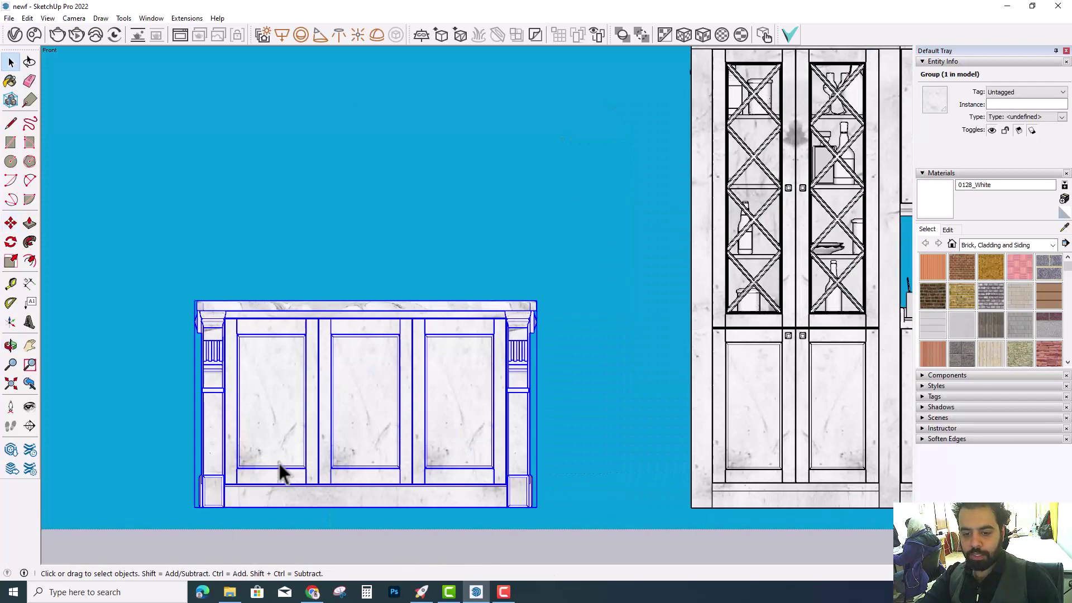
scroll(282, 472, "up", 1)
mouse_move(277, 460)
middle_mouse_down("shift")
mouse_move(395, 455)
mouse_move(376, 447)
middle_mouse_up("shift")
scroll(395, 455, "up", 1)
left_click(308, 179)
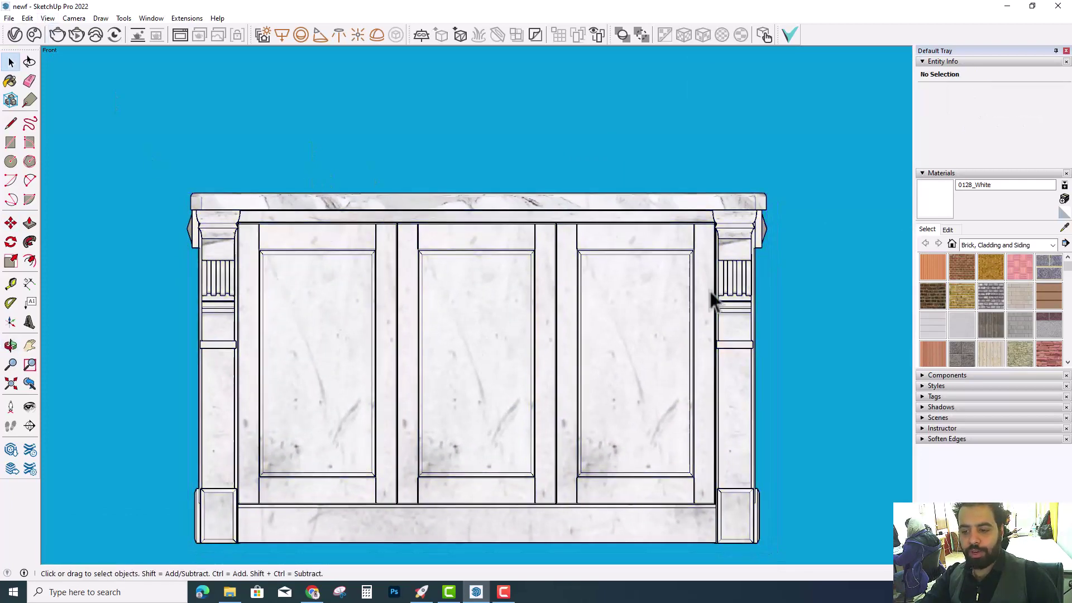
Start a 2D Graphic export in AutoCAD DWG format named a1
left_click(9, 18)
mouse_move(29, 219)
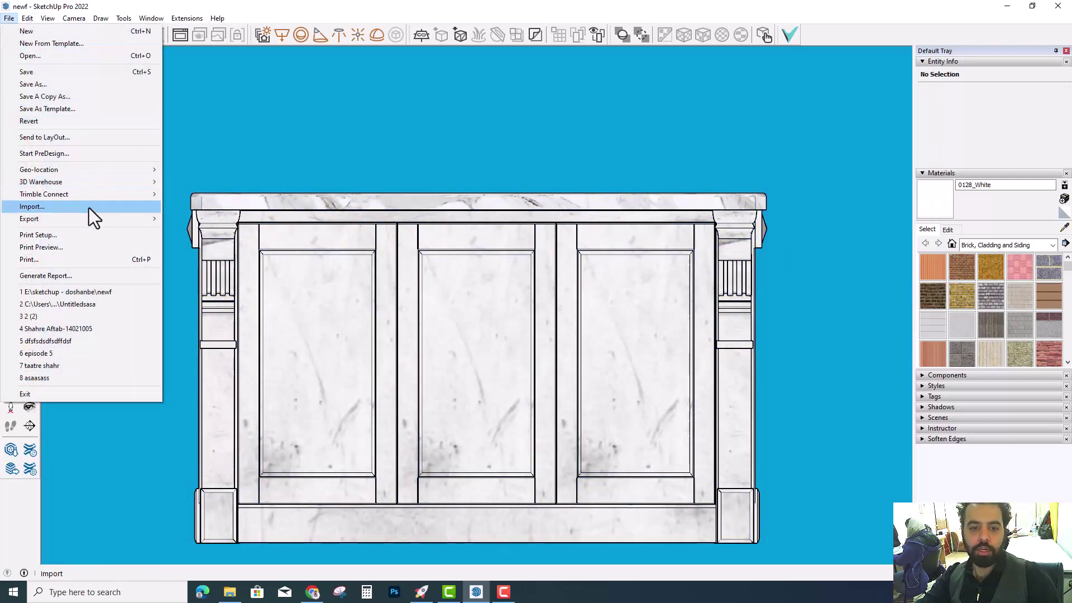
left_click(210, 232)
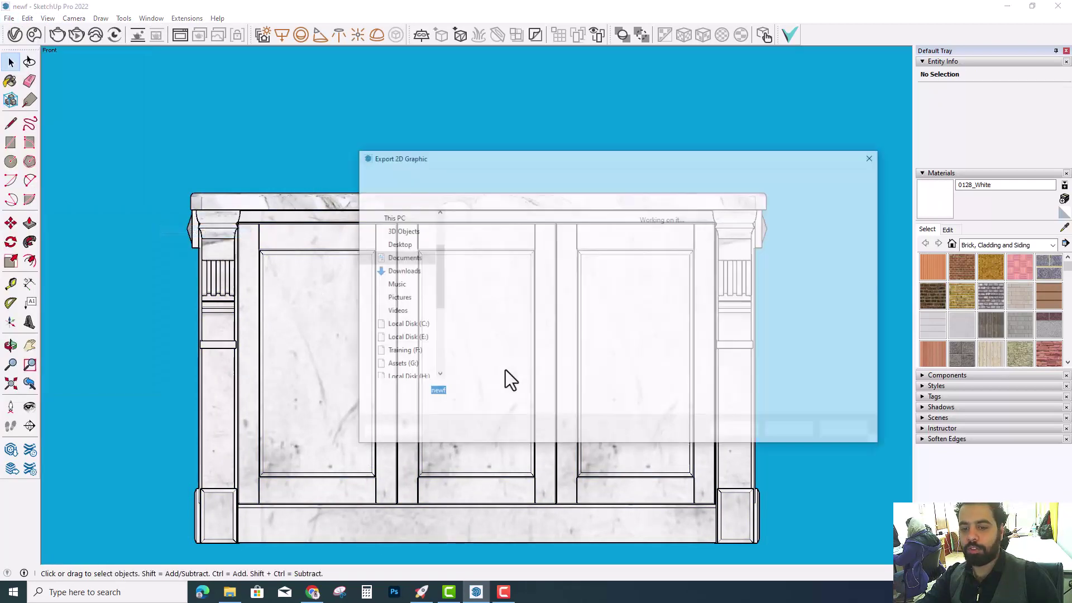
left_click(471, 406)
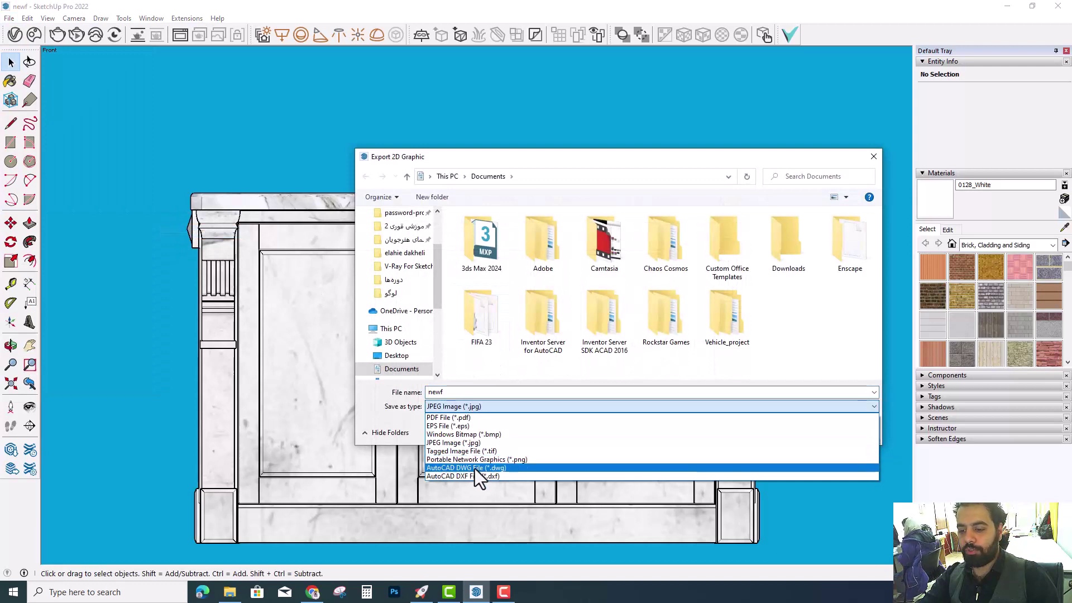
left_click(463, 469)
left_click(455, 392)
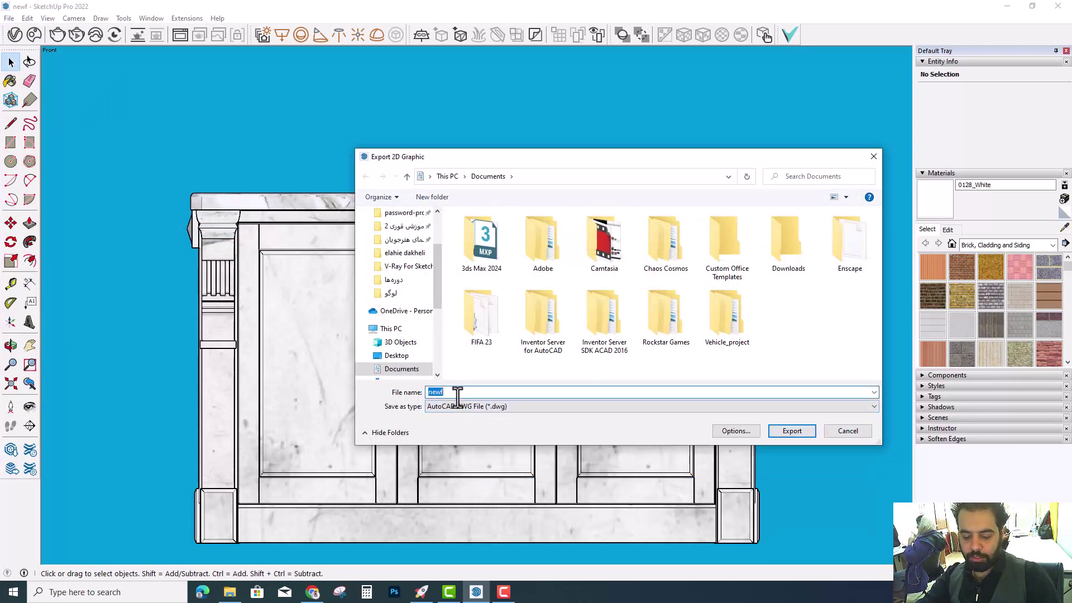
key("BackSpace")
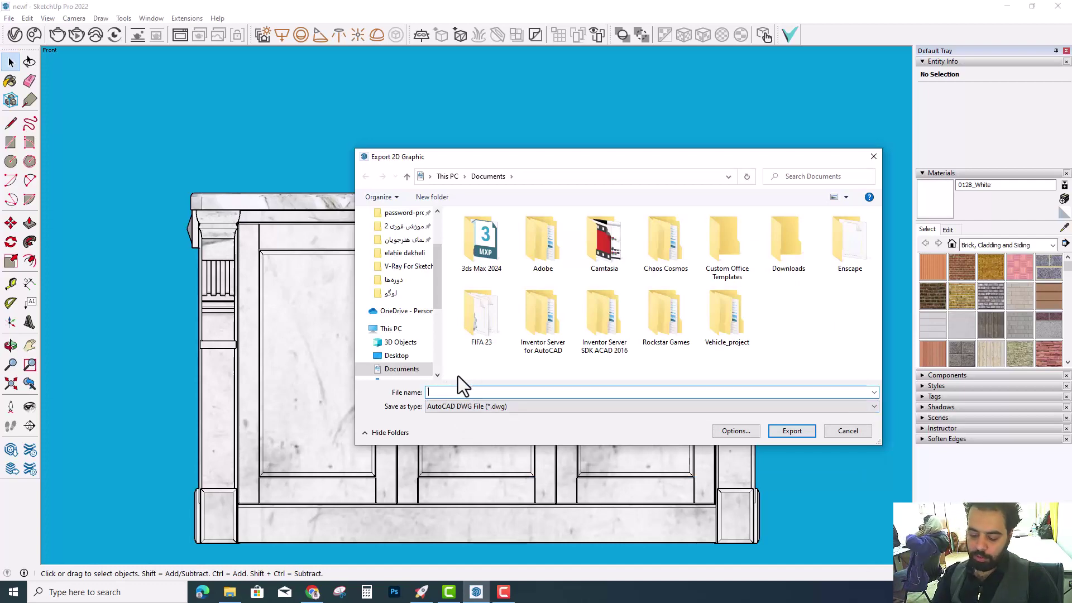
type("a1")
Keep AutoCAD Release 14 in the DWG options and export a1 to the Desktop
left_click(751, 431)
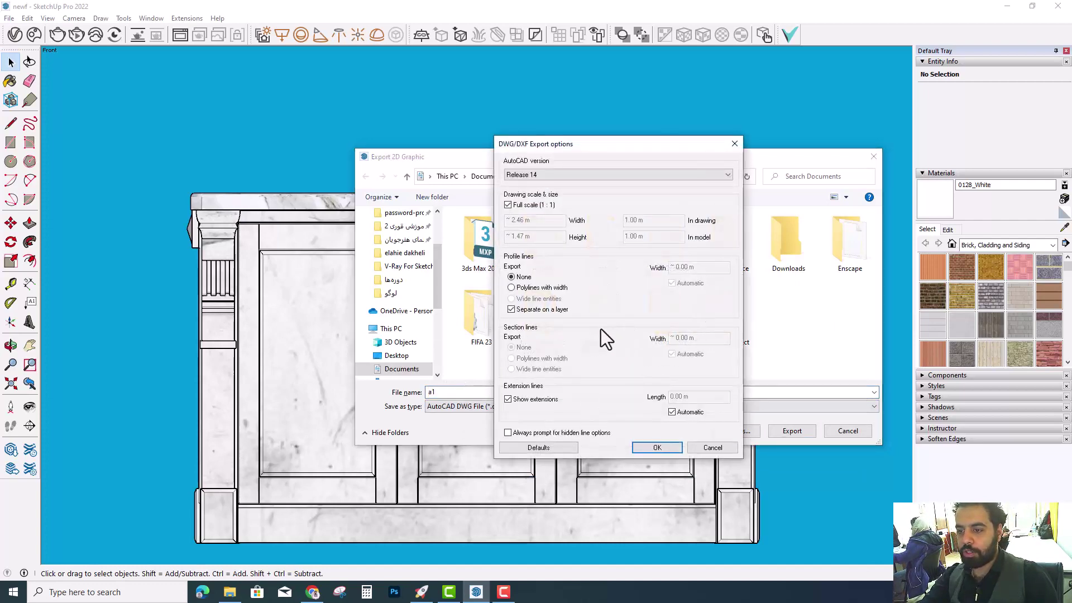
left_click(549, 174)
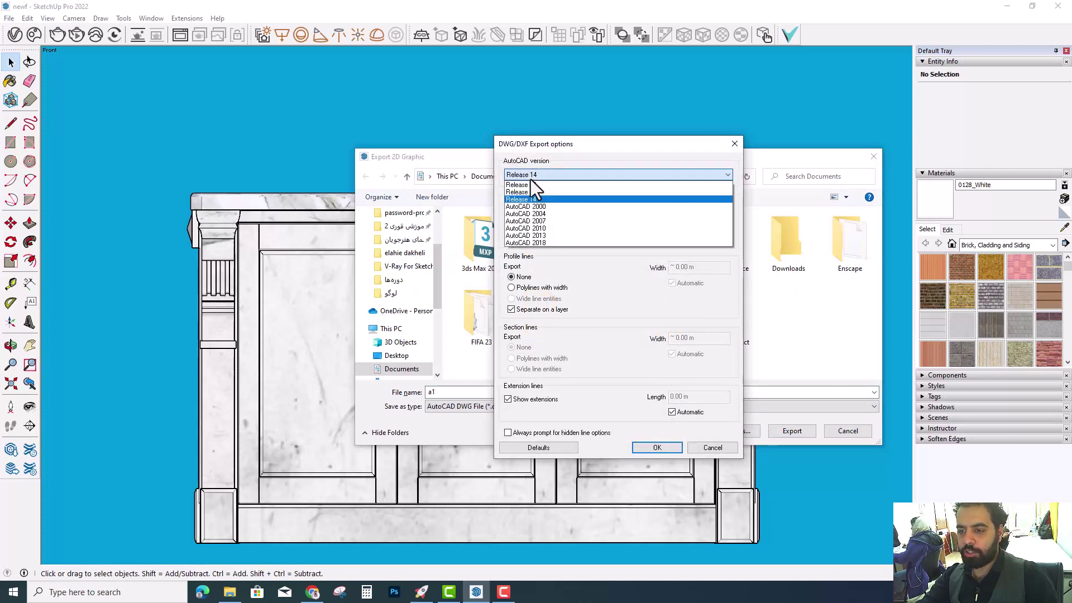
left_click(553, 173)
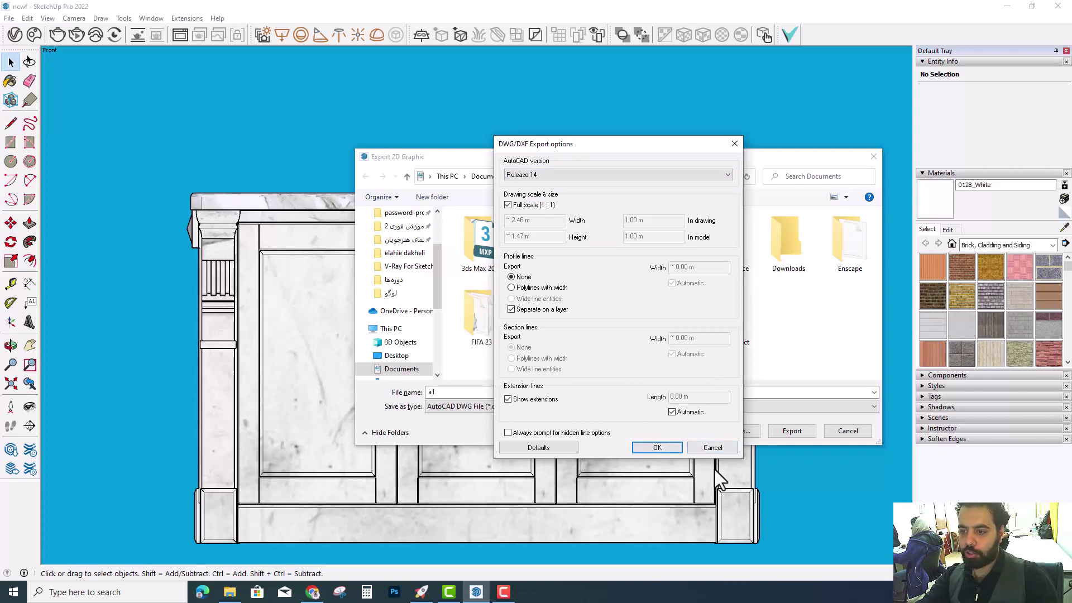
left_click(706, 448)
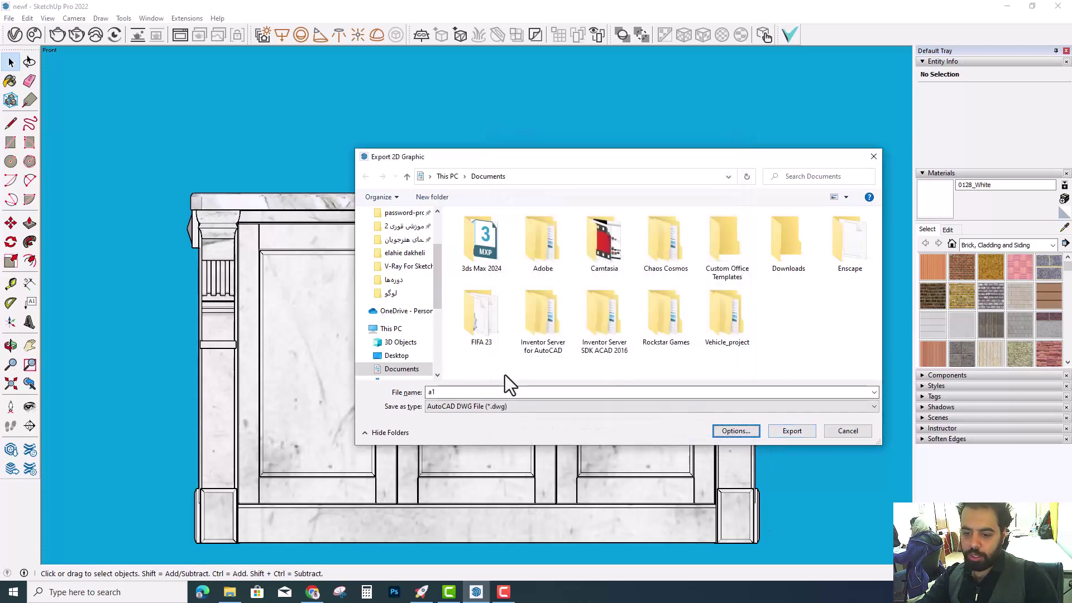
left_click(403, 355)
left_click(800, 433)
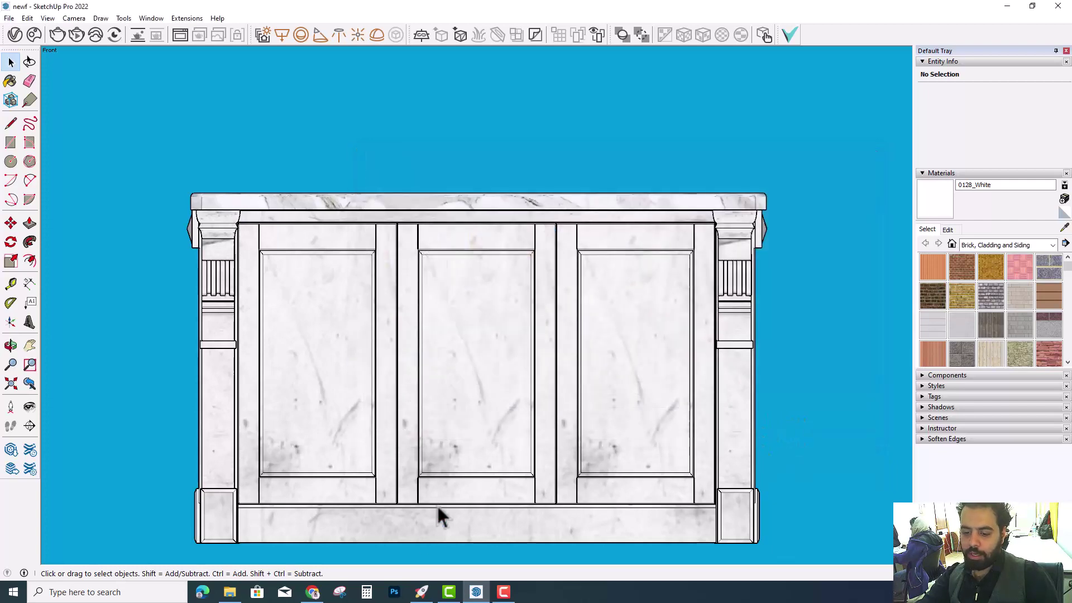
Minimize SketchUp and the browser, launch AutoCAD 2022, and open a1.dwg from the Desktop
left_click(1009, 4)
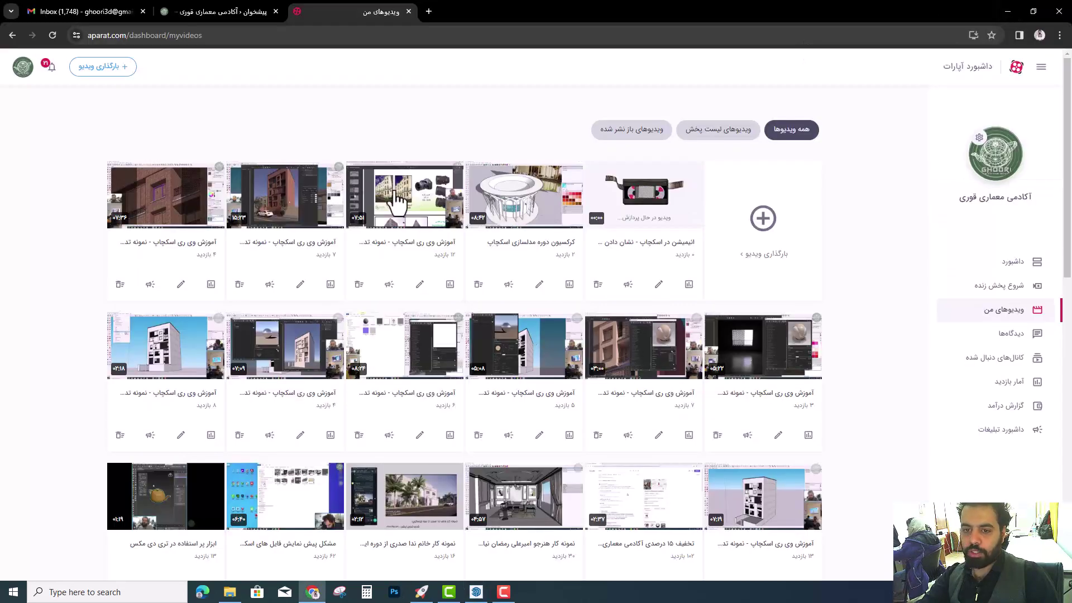
left_click(1032, 6)
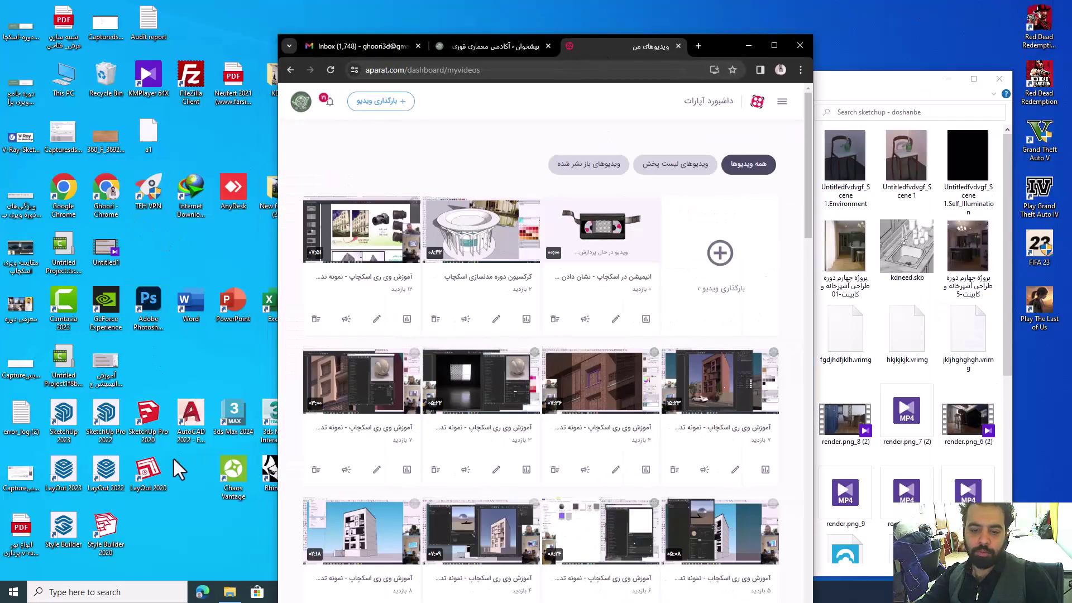
left_click(185, 438)
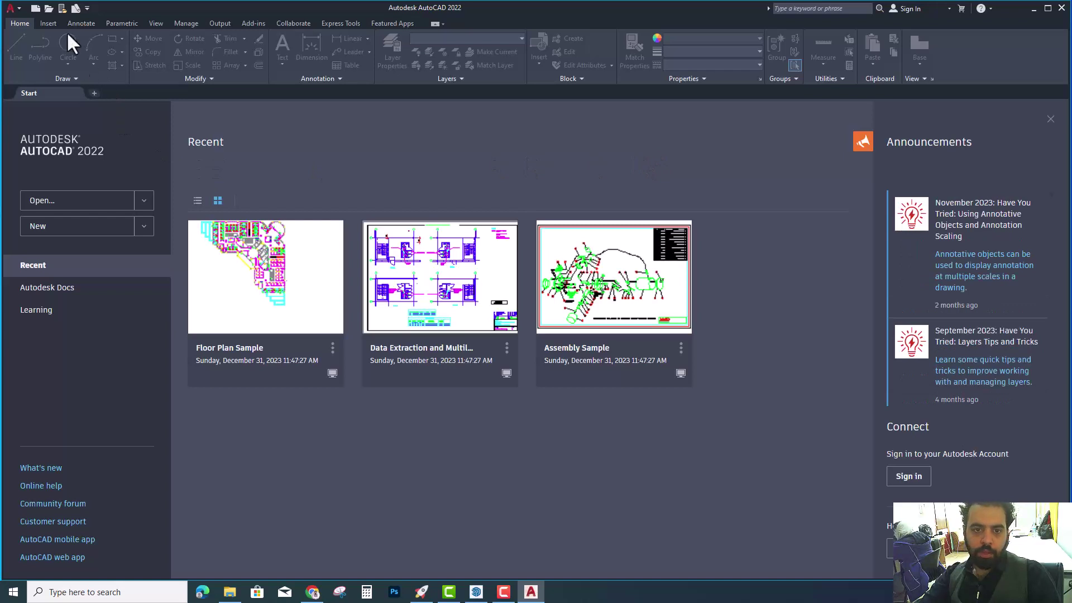
left_click(60, 203)
left_click(392, 262)
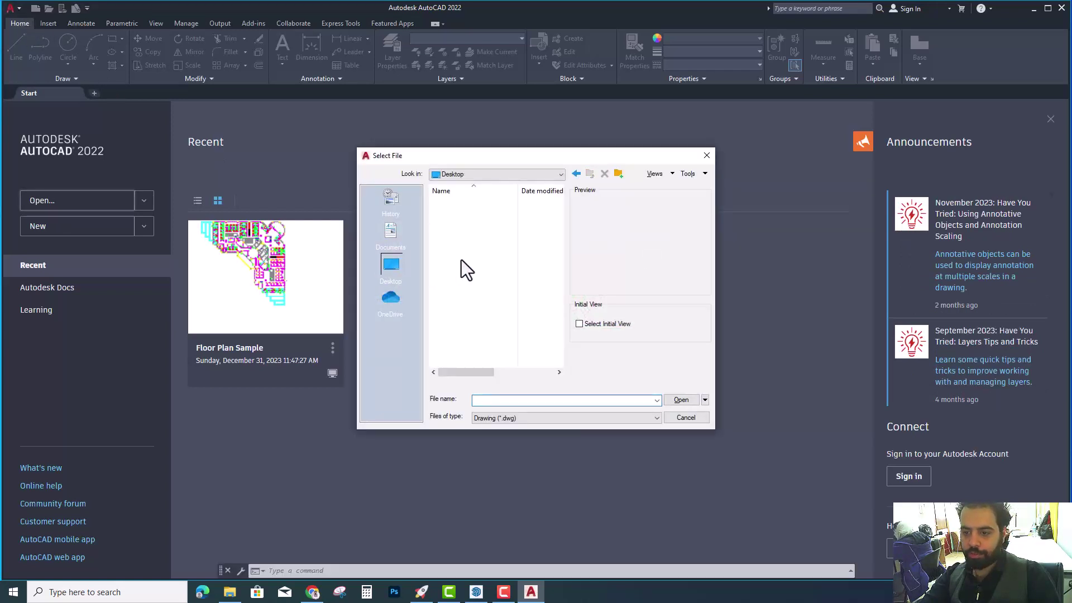
left_click(447, 298)
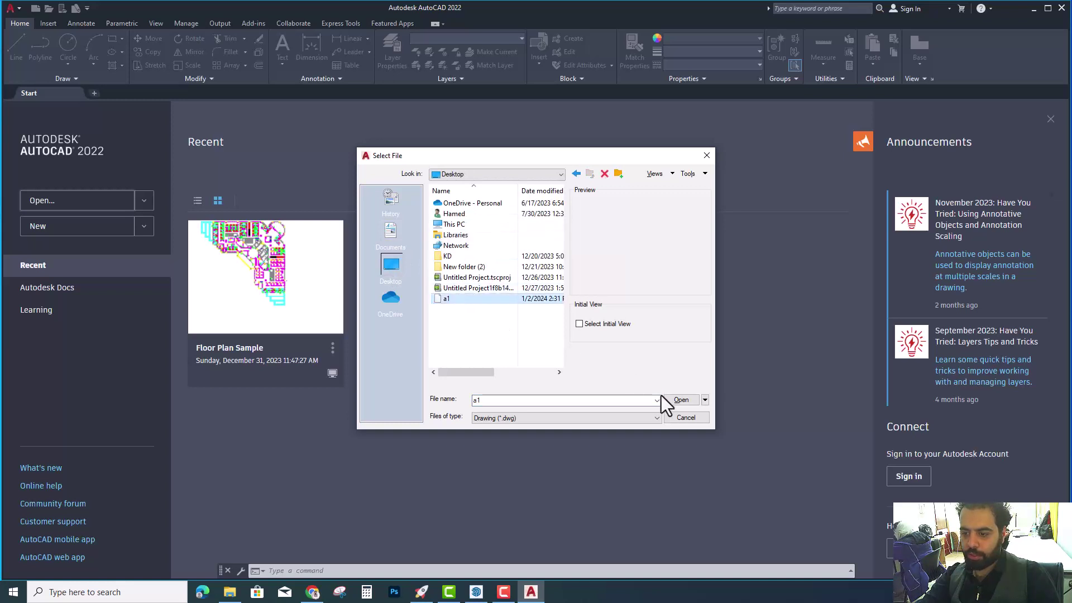
left_click(666, 399)
Accept the non-Autodesk file warning, then window-select and copy the whole island elevation
left_click(468, 273)
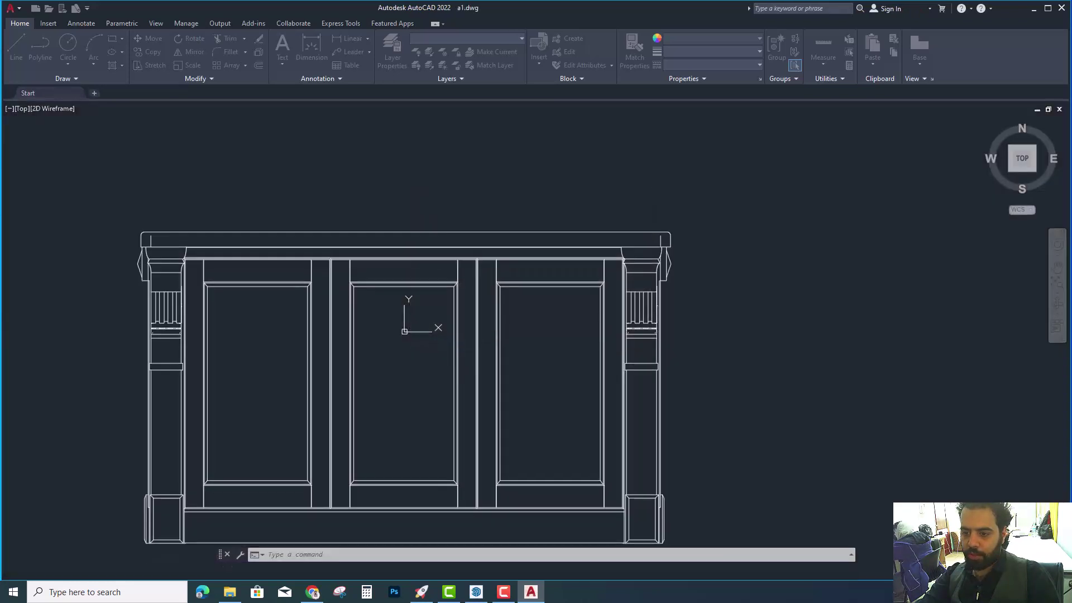
middle_click_drag(402, 291, 520, 204)
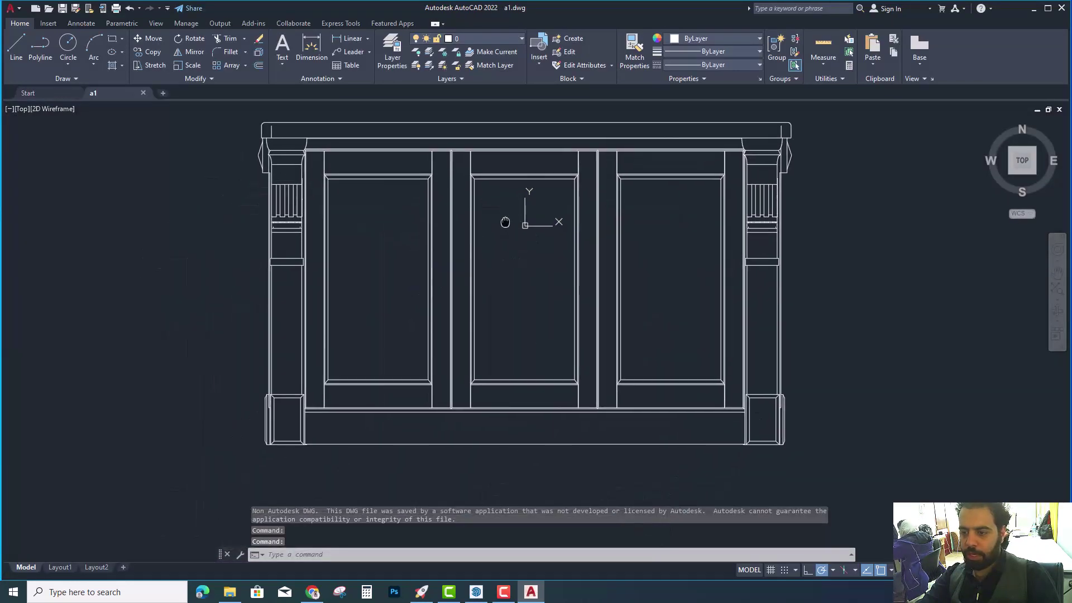
scroll(498, 334, "up", 1)
scroll(500, 312, "down", 3)
middle_click_drag(500, 312, 501, 294)
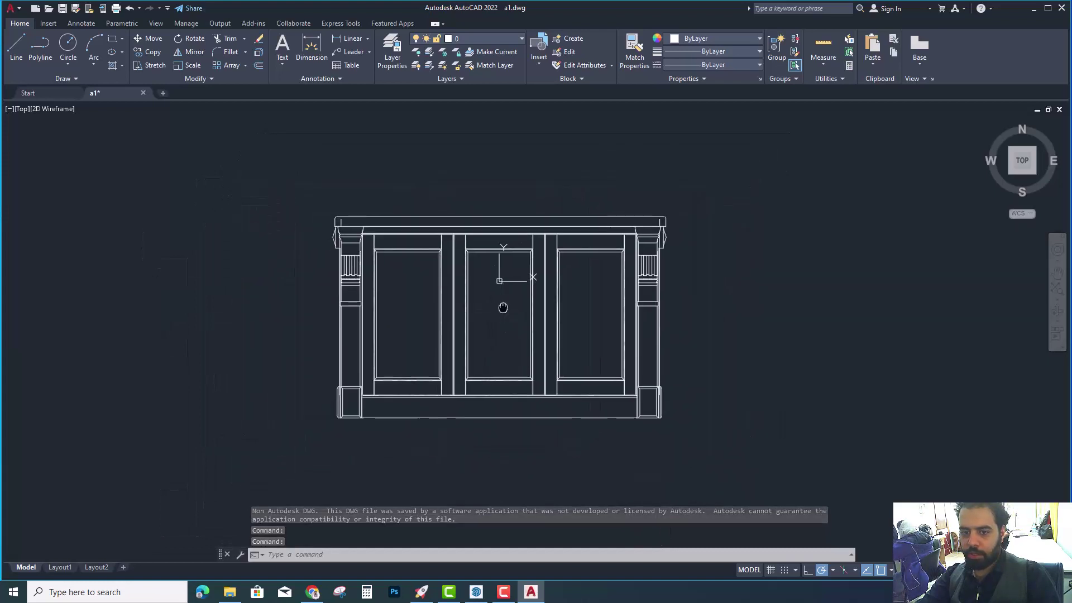
left_click(803, 465)
left_click(276, 166)
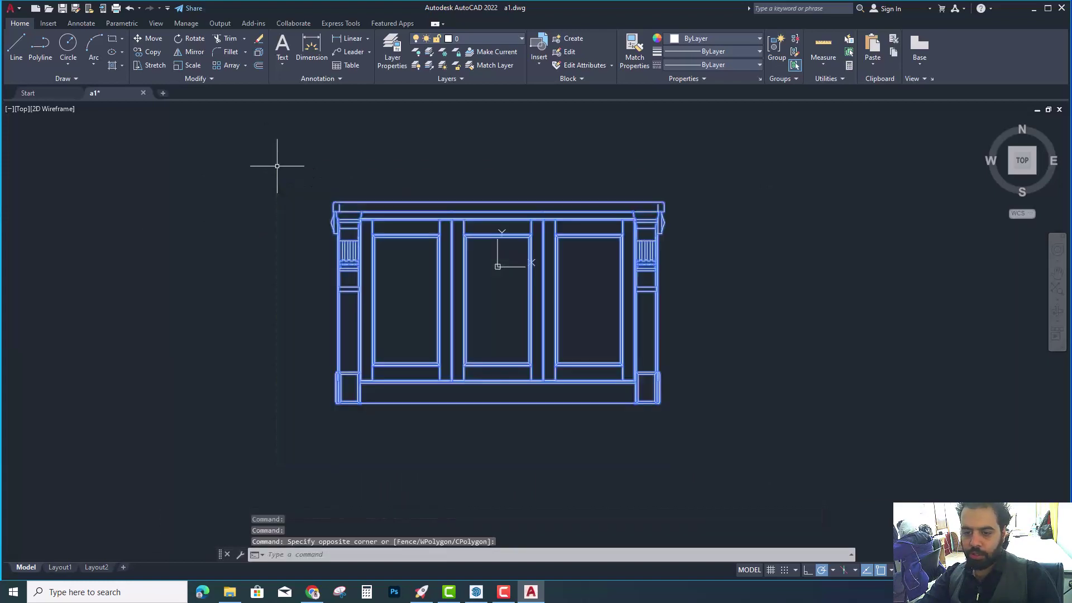
key("ctrl+c")
Paste the elevation into a new blank drawing and centre it in view
left_click(163, 93)
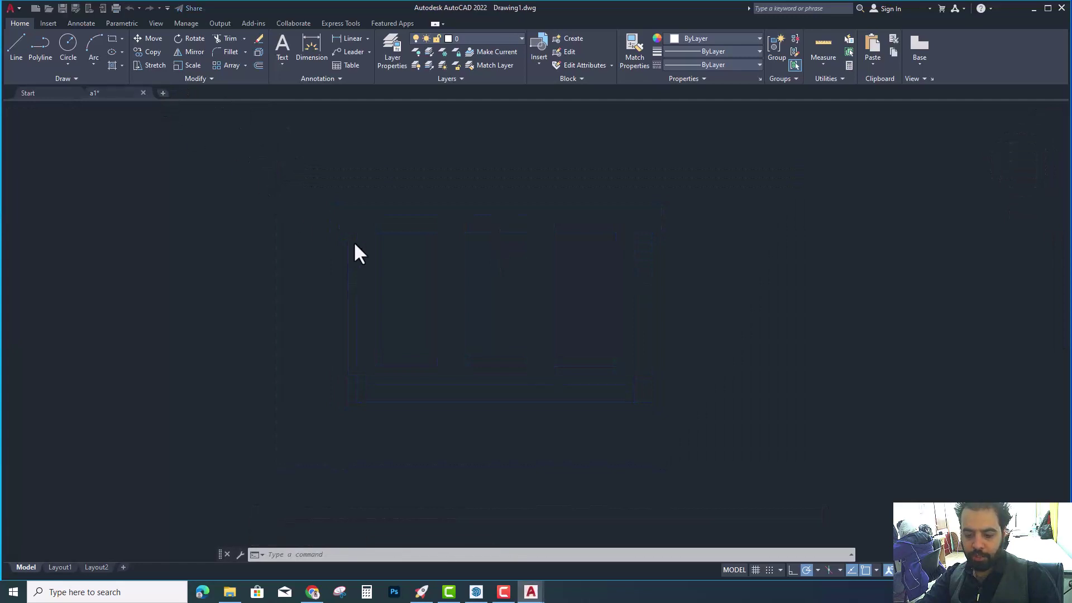
key("ctrl+v")
scroll(332, 343, "up", 3)
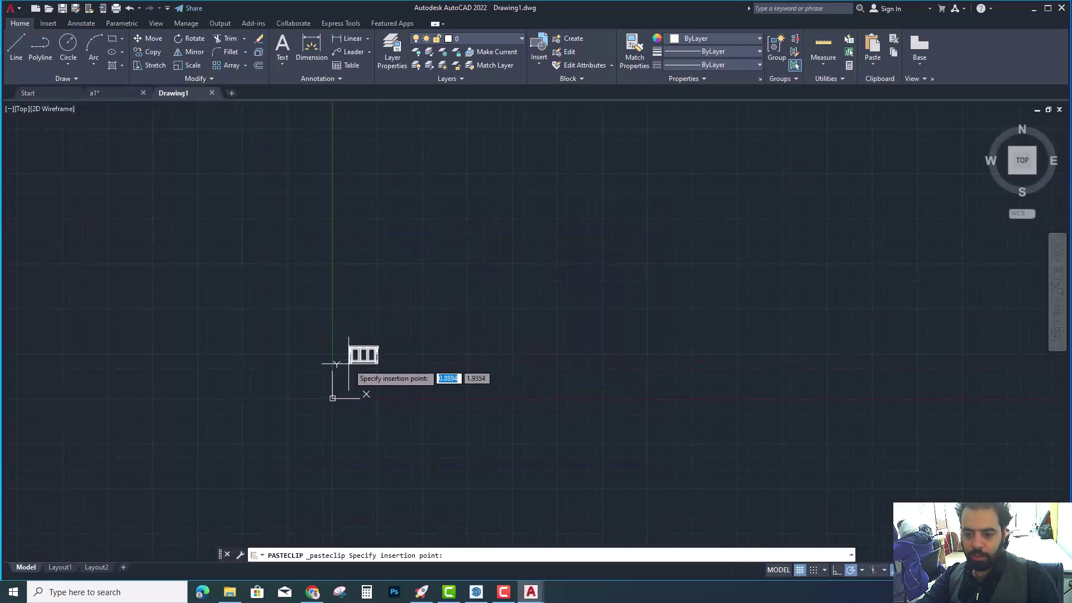
scroll(341, 385, "up", 4)
left_click(300, 409)
scroll(398, 312, "up", 4)
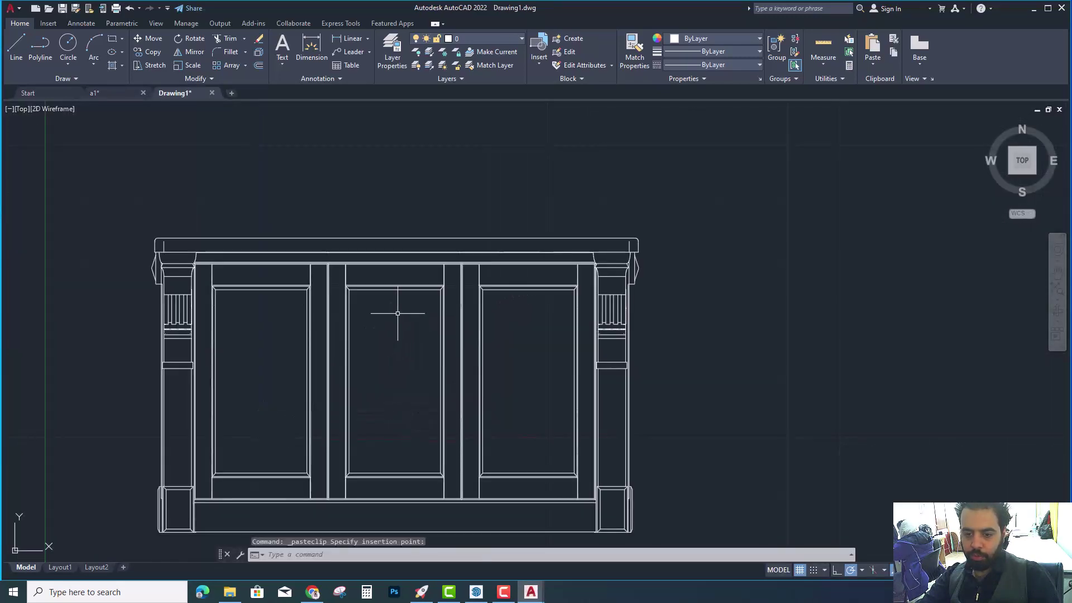
middle_click_drag(395, 311, 470, 243)
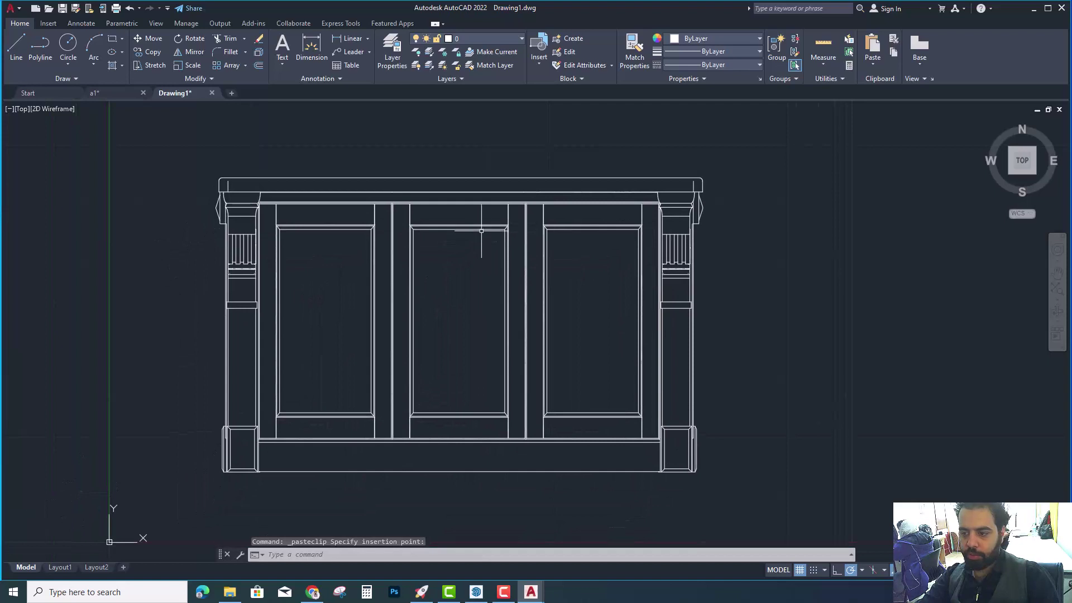
Add a 1.5939 linear dimension between the countertop's top corners, placed above the cabinet
left_click(332, 40)
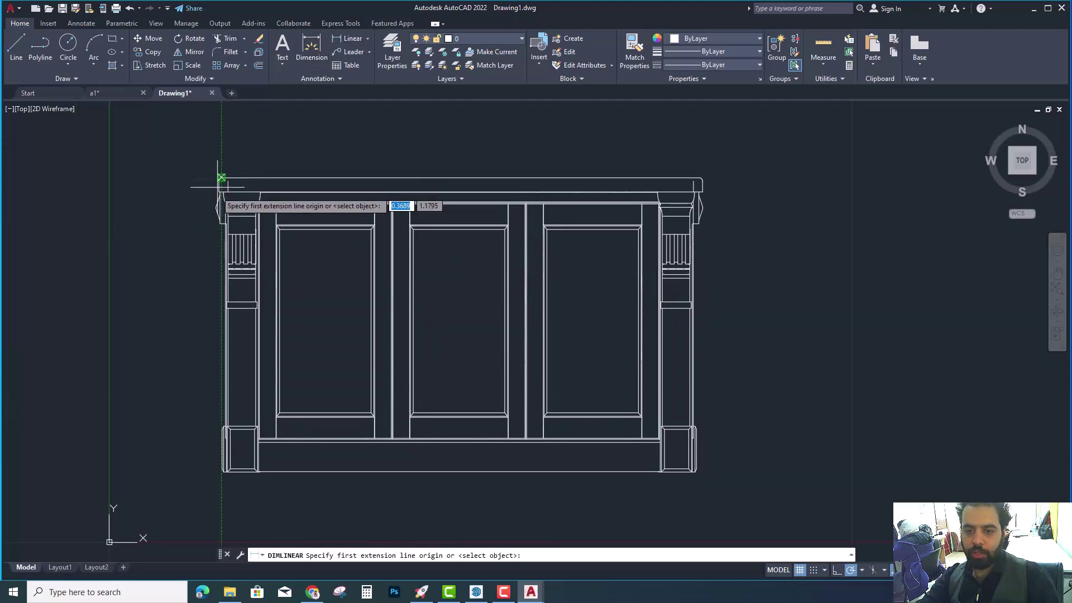
left_click(221, 194)
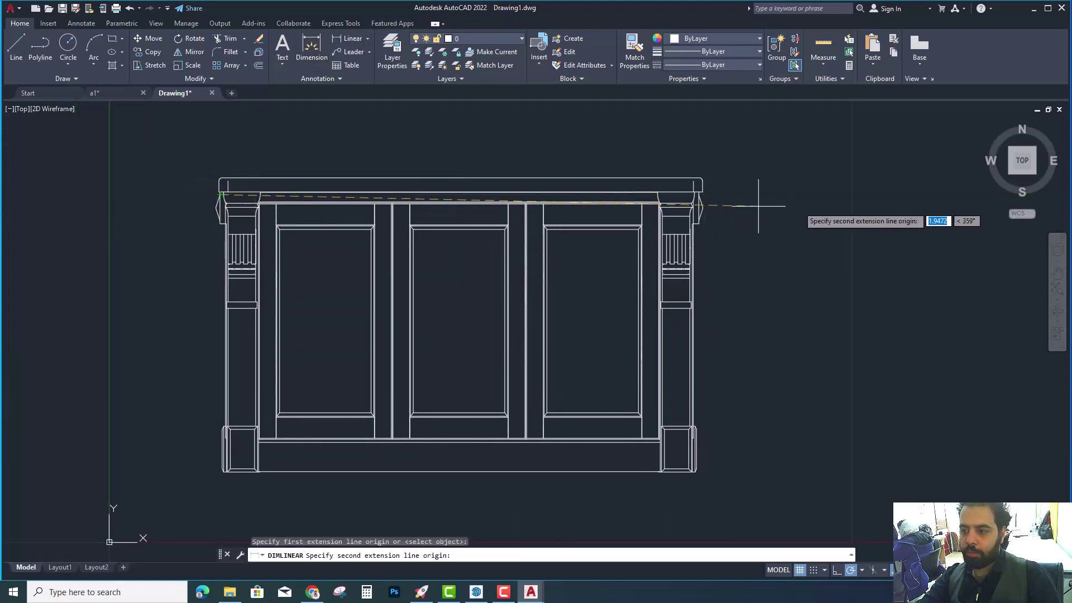
left_click(686, 194)
middle_click_drag(672, 142, 694, 253)
left_click(654, 230)
key("Escape")
left_click(532, 226)
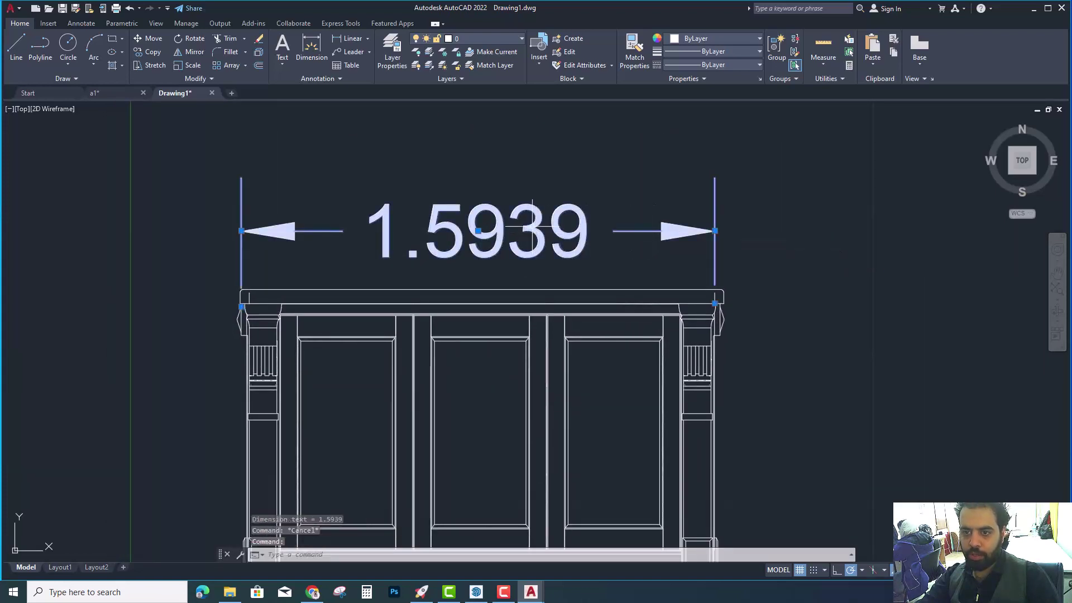
left_click(317, 79)
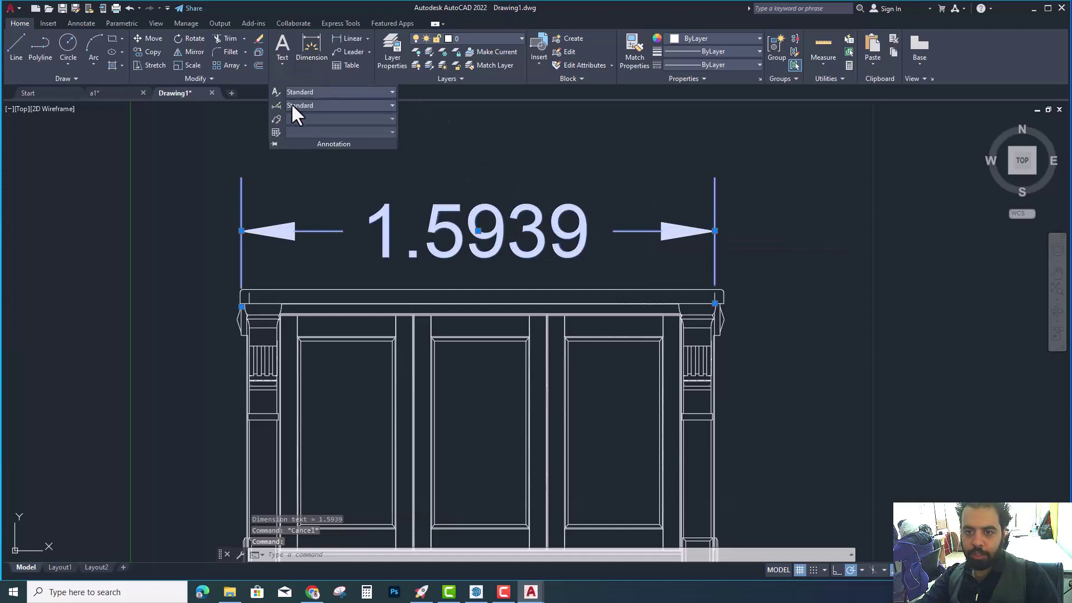
In the Standard dimension style, set text height to 0.02 and arrow size to 0.01
left_click(276, 104)
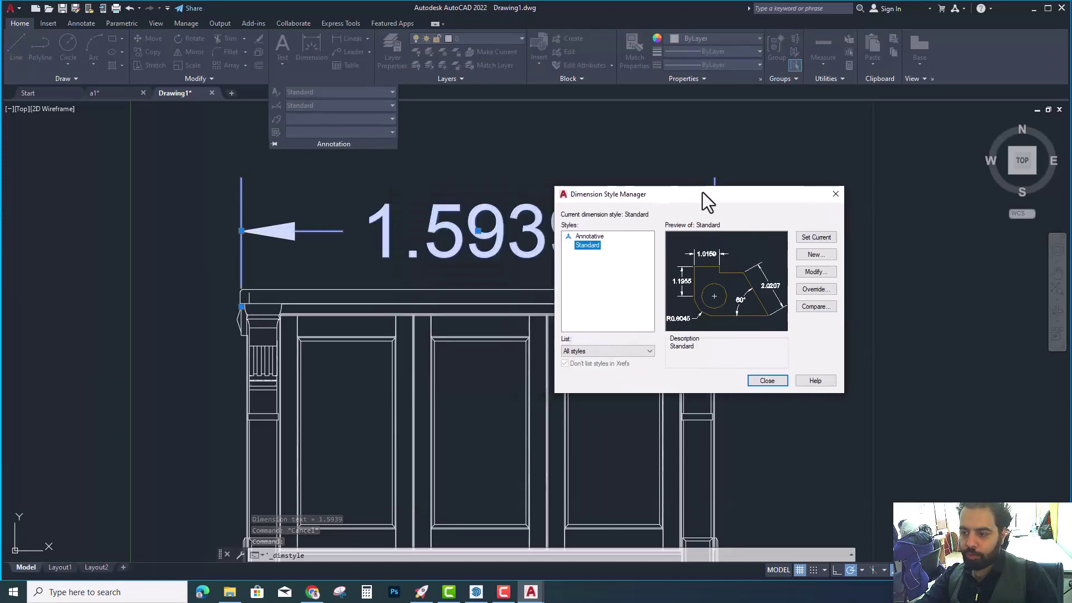
left_click(816, 271)
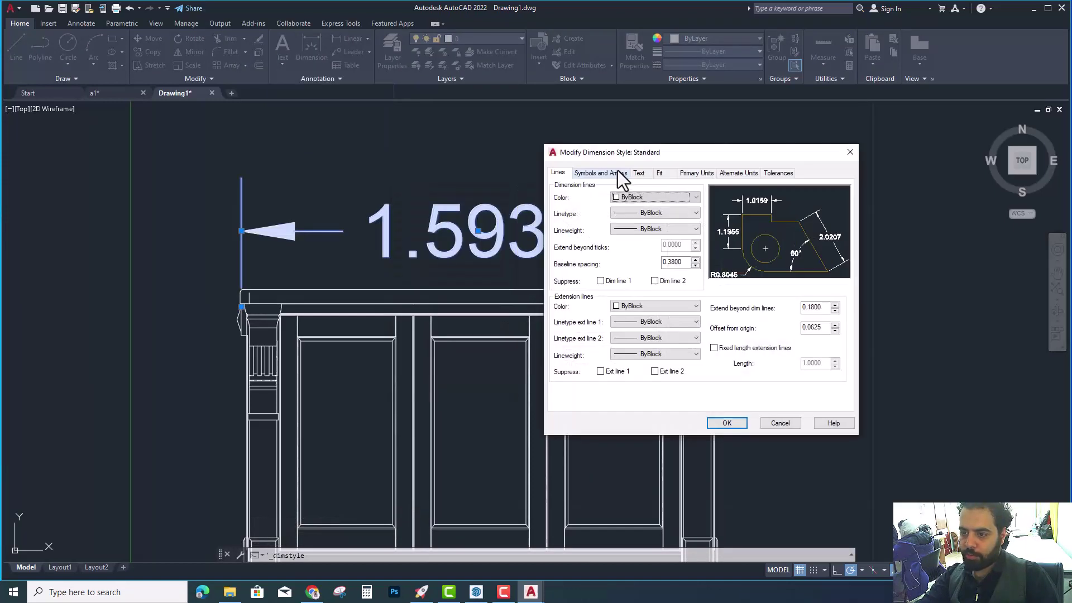
left_click(702, 184)
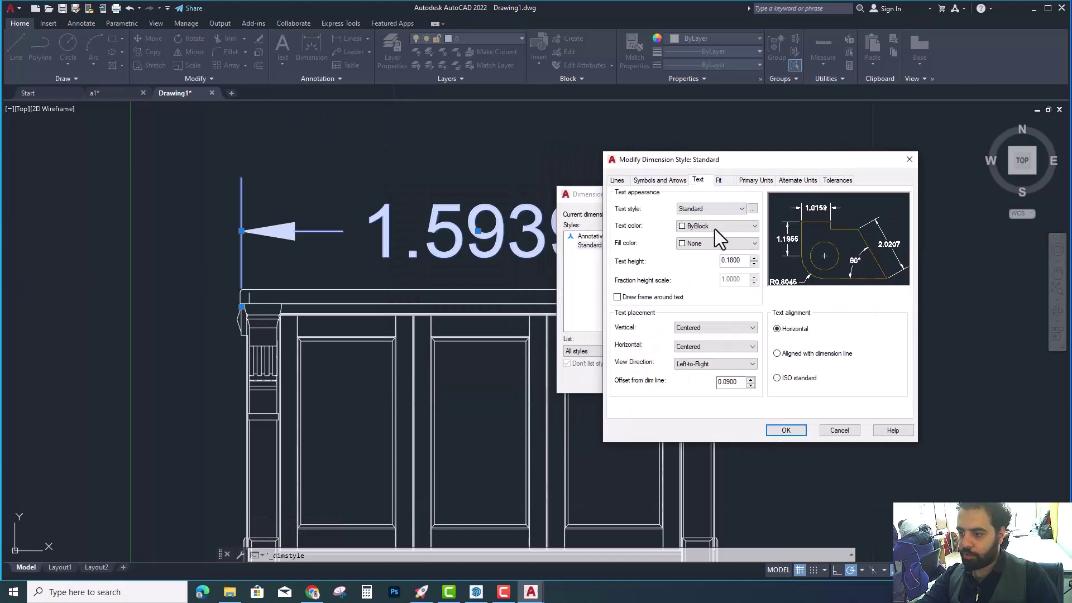
left_click_drag(747, 261, 708, 262)
type("0")
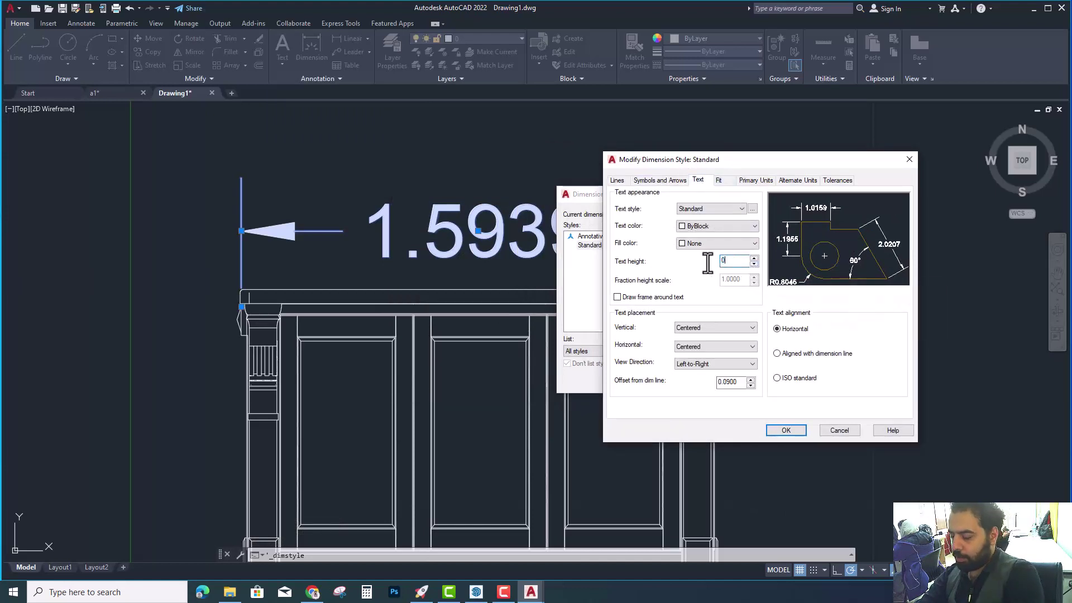
type(".0200")
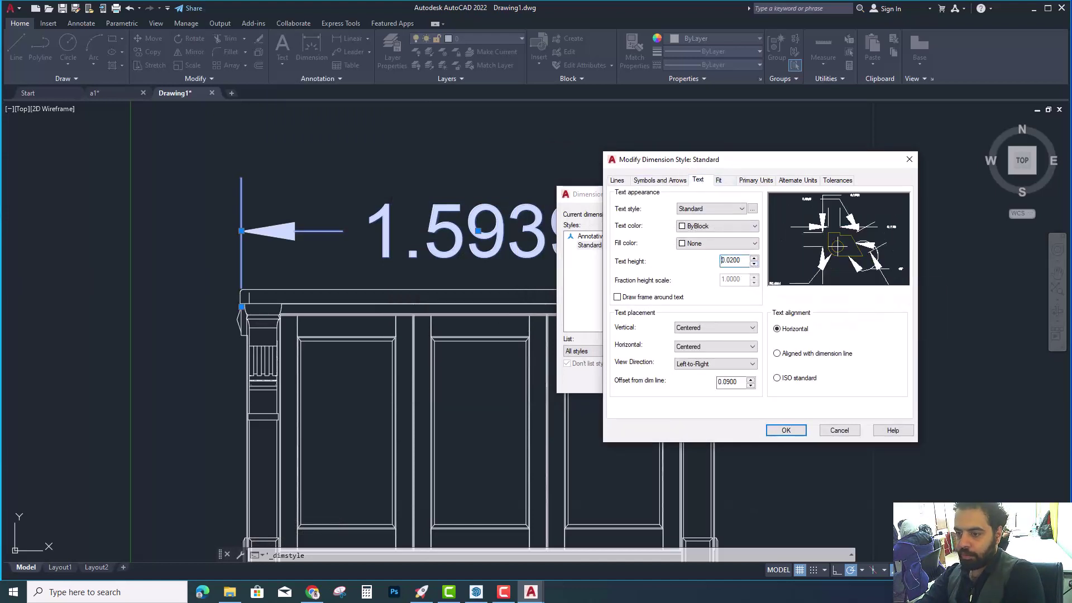
left_click_drag(743, 382, 720, 382)
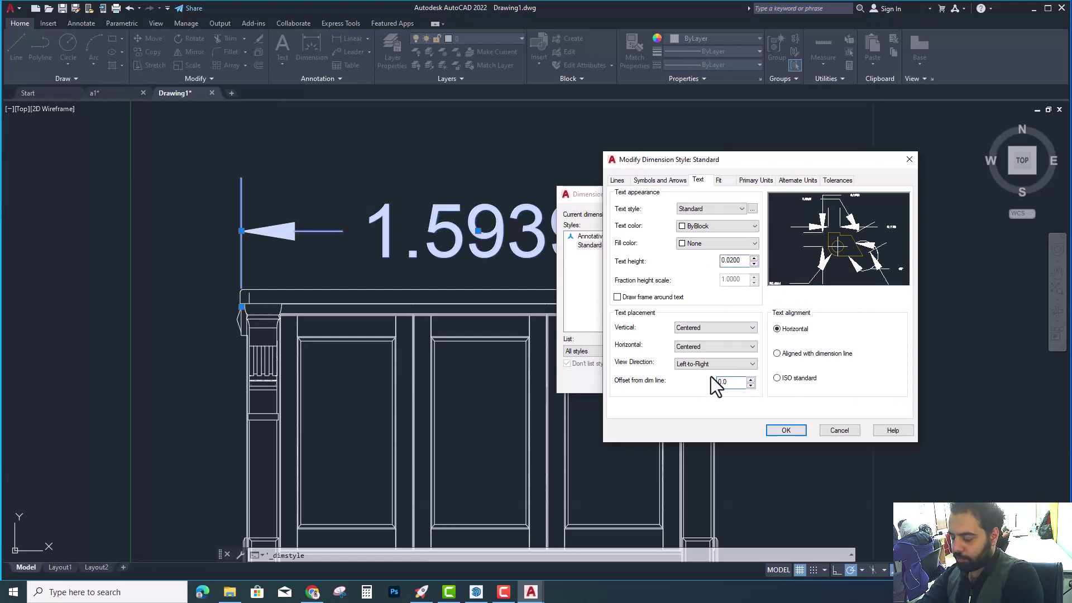
type("0.0200")
left_click(662, 180)
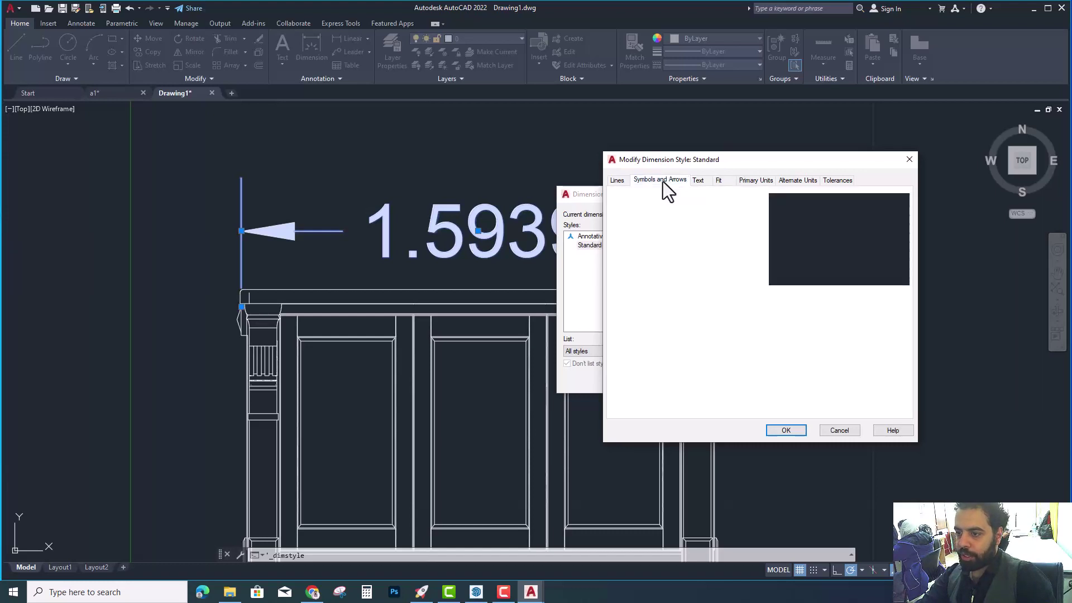
left_click(621, 180)
left_click(660, 181)
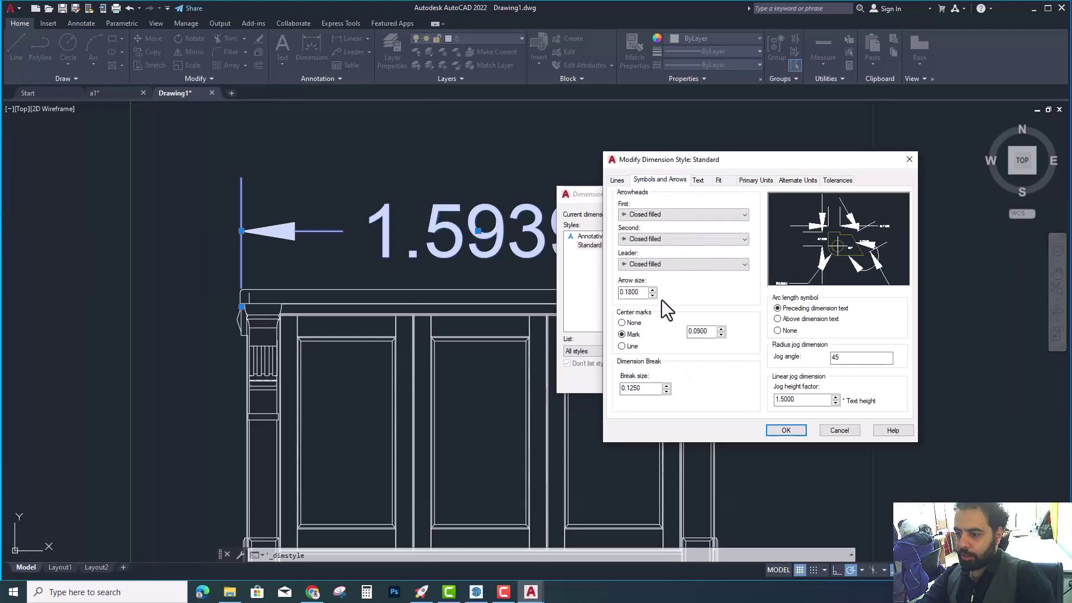
left_click_drag(642, 292, 596, 291)
type("100")
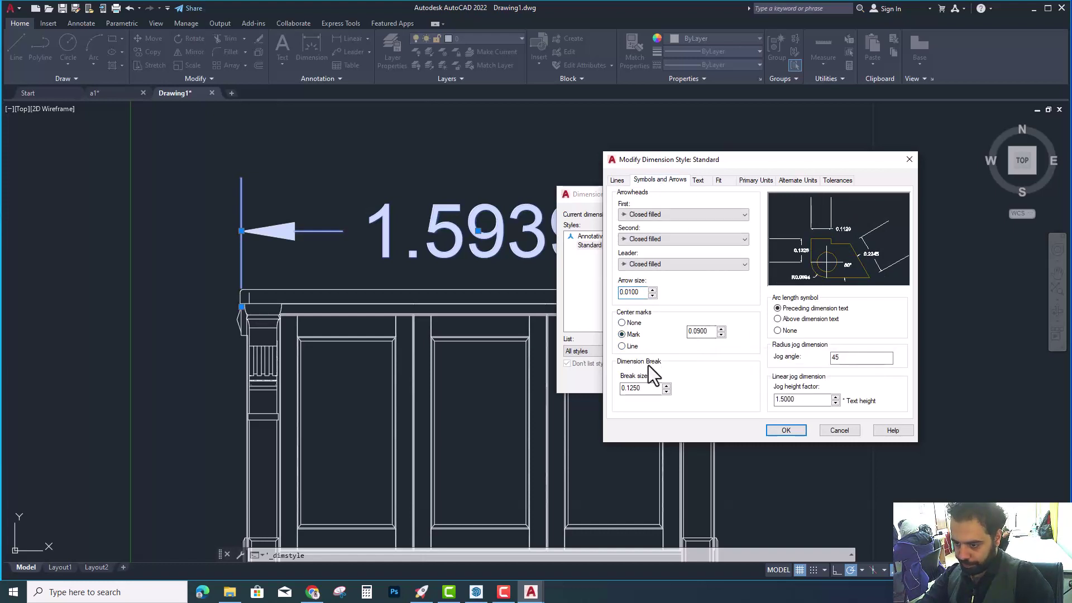
Switch the Standard style to architectural tick arrowheads and 0.0 precision, and apply
left_click(619, 180)
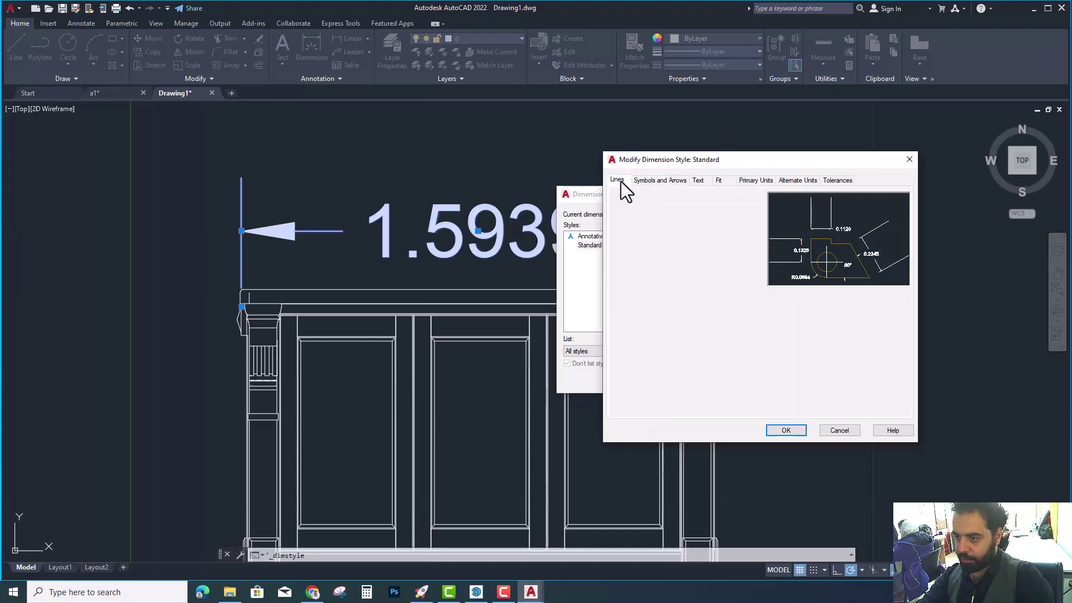
left_click(639, 182)
left_click(648, 215)
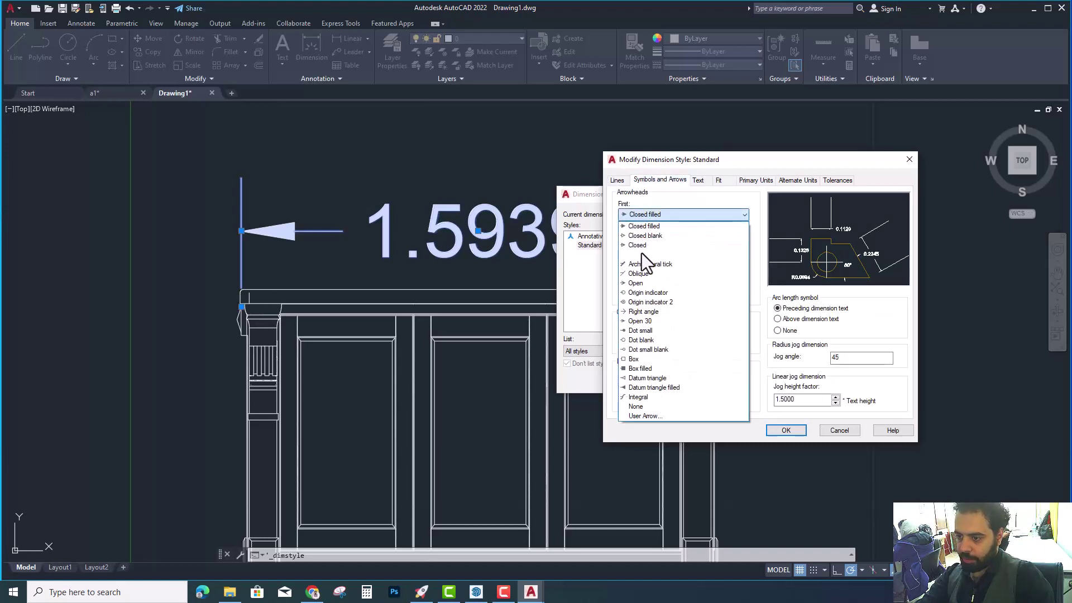
left_click(652, 264)
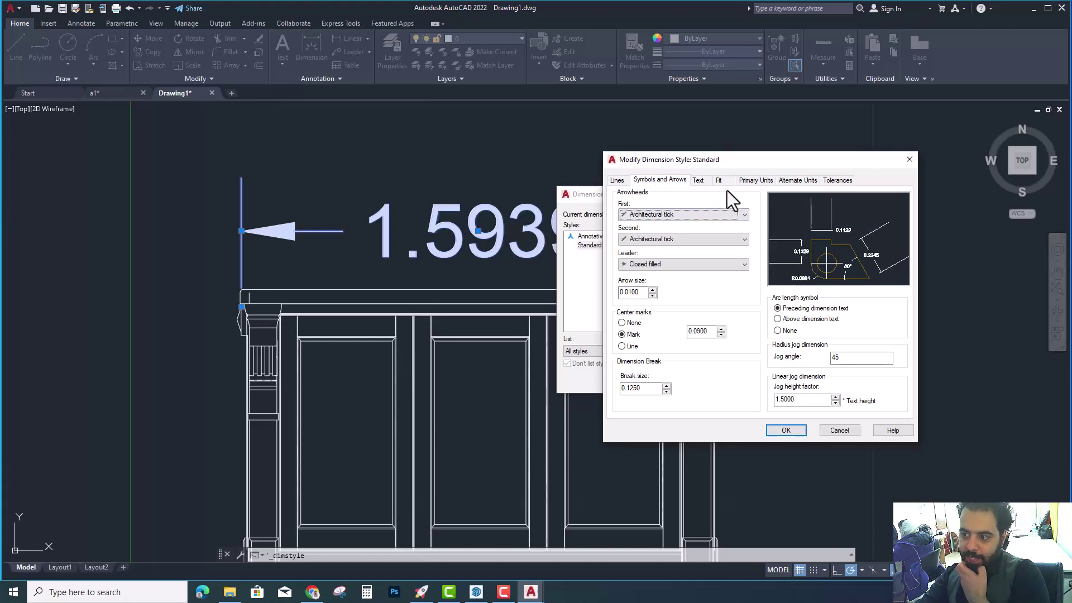
left_click(755, 181)
left_click(702, 221)
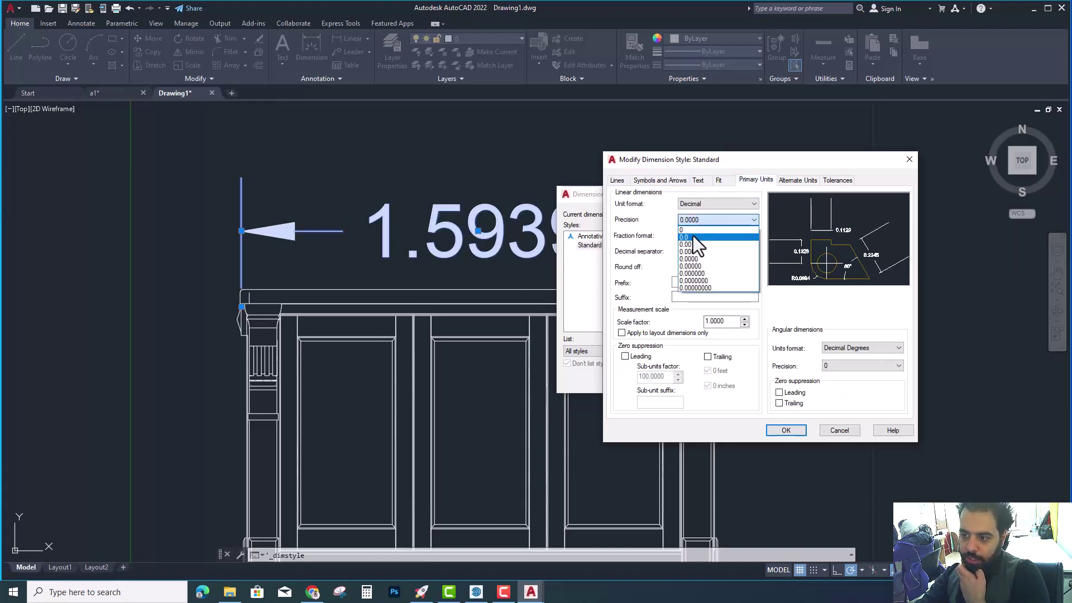
left_click(693, 236)
left_click(793, 430)
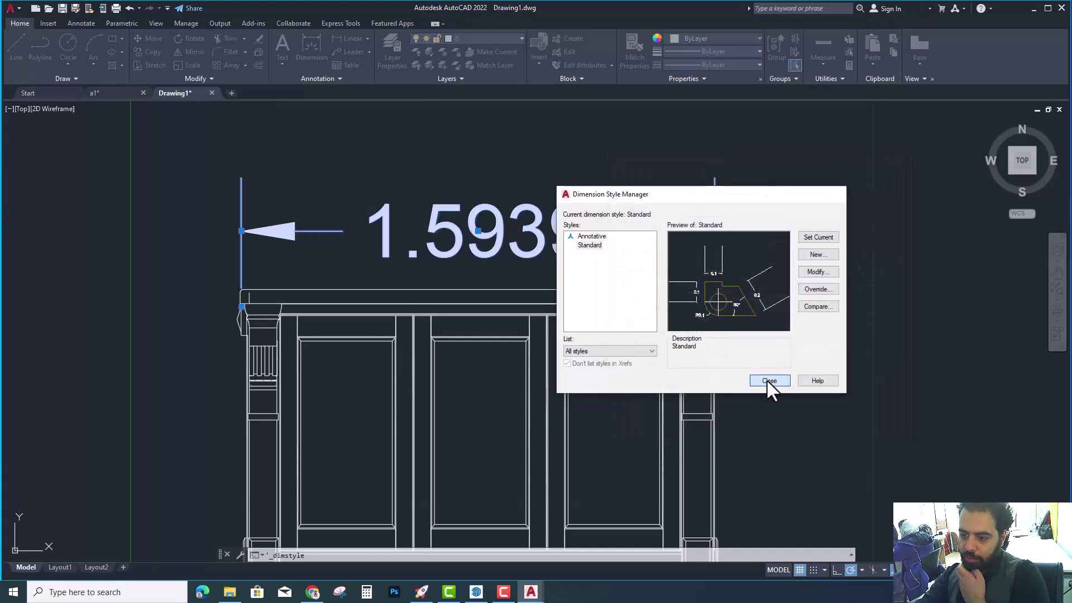
left_click(768, 380)
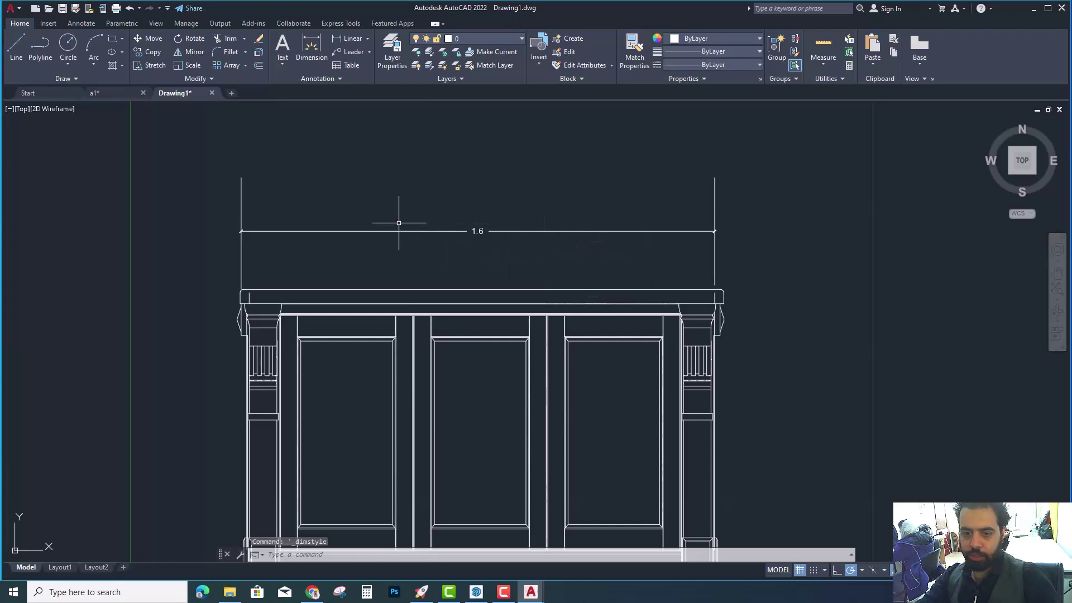
Add linear dimensions of 0.3 across the left door panel and 1.0 up the cabinet's right side
left_click(336, 41)
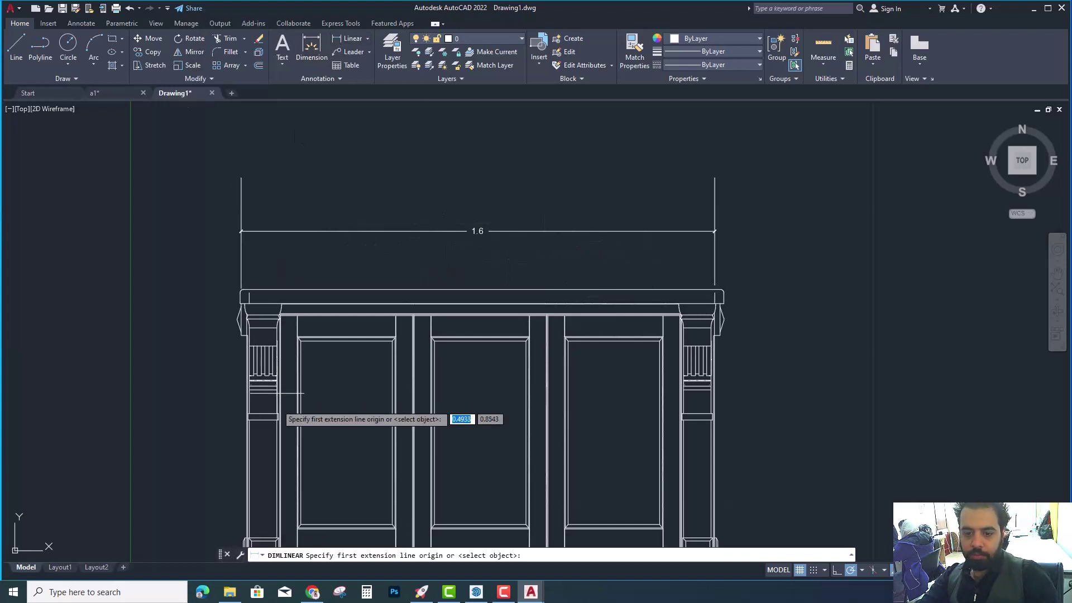
left_click(301, 340)
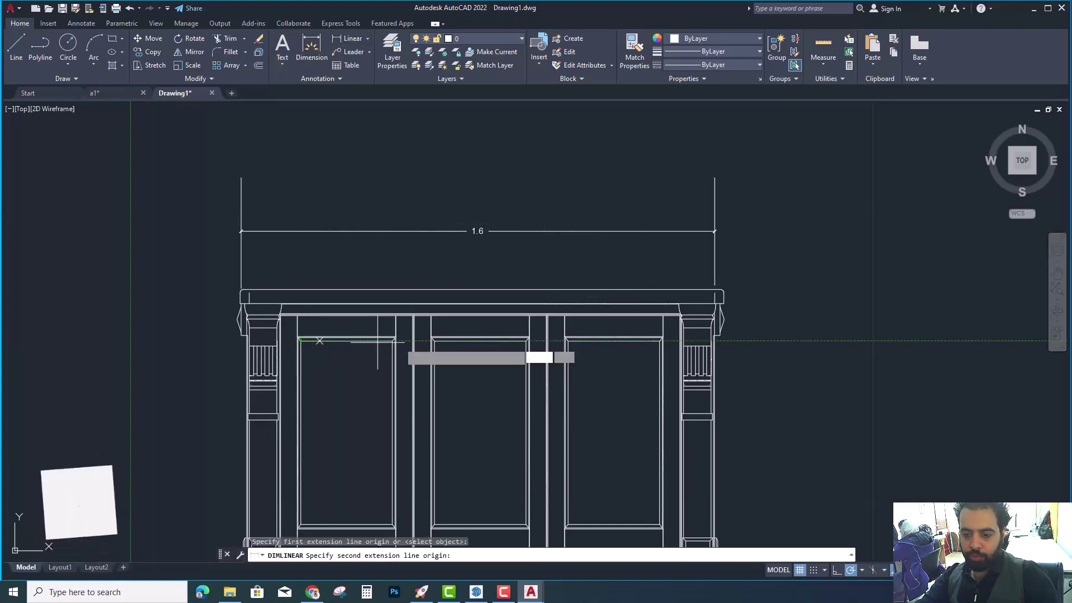
left_click(396, 339)
left_click(359, 393)
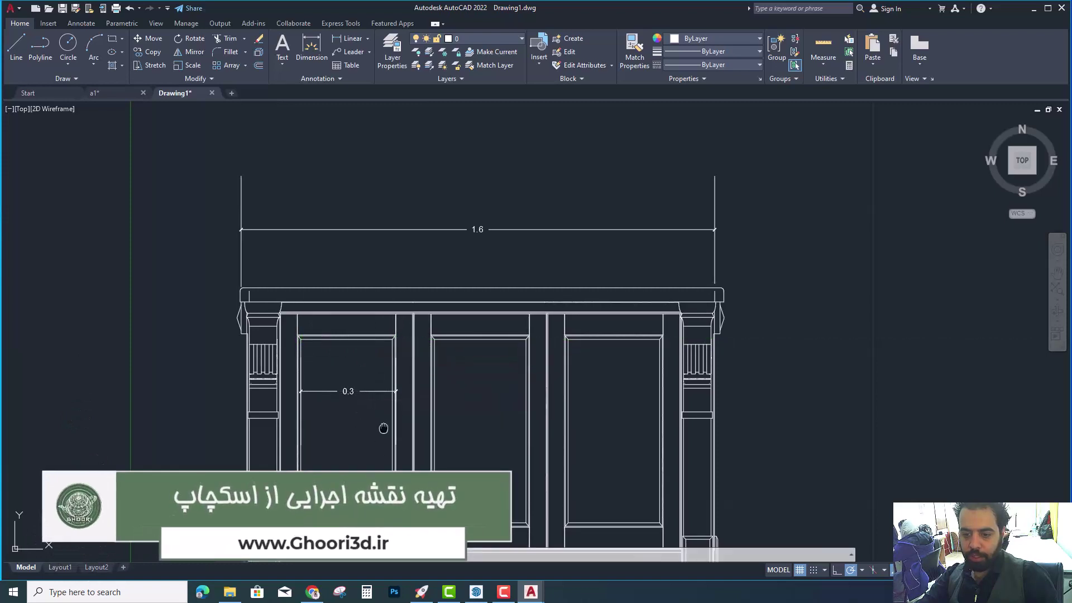
middle_click_drag(383, 425, 342, 317)
key("space")
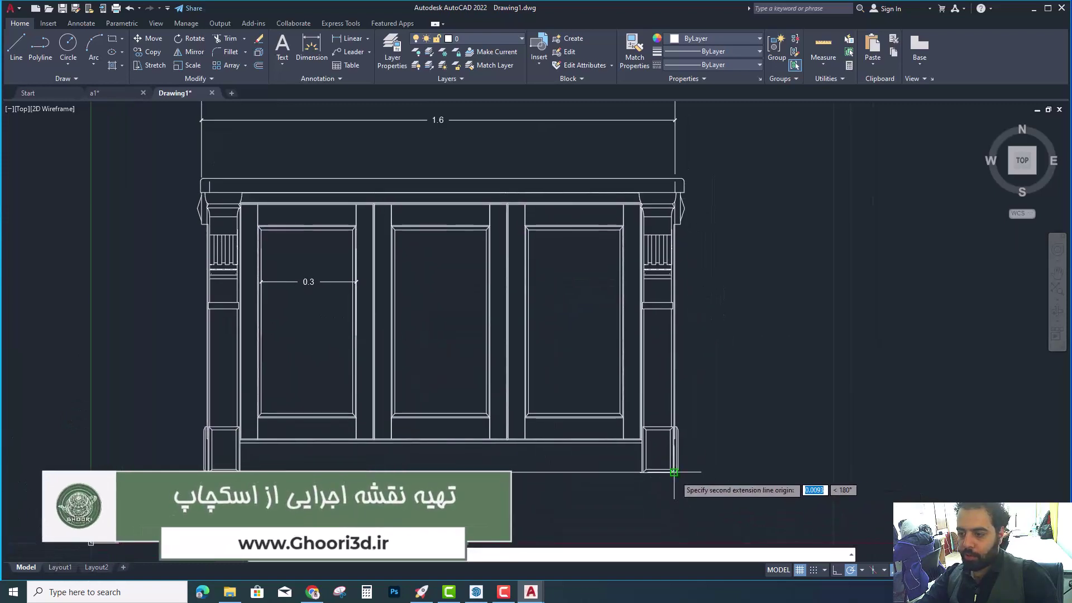
left_click(677, 471)
left_click(683, 179)
left_click(739, 225)
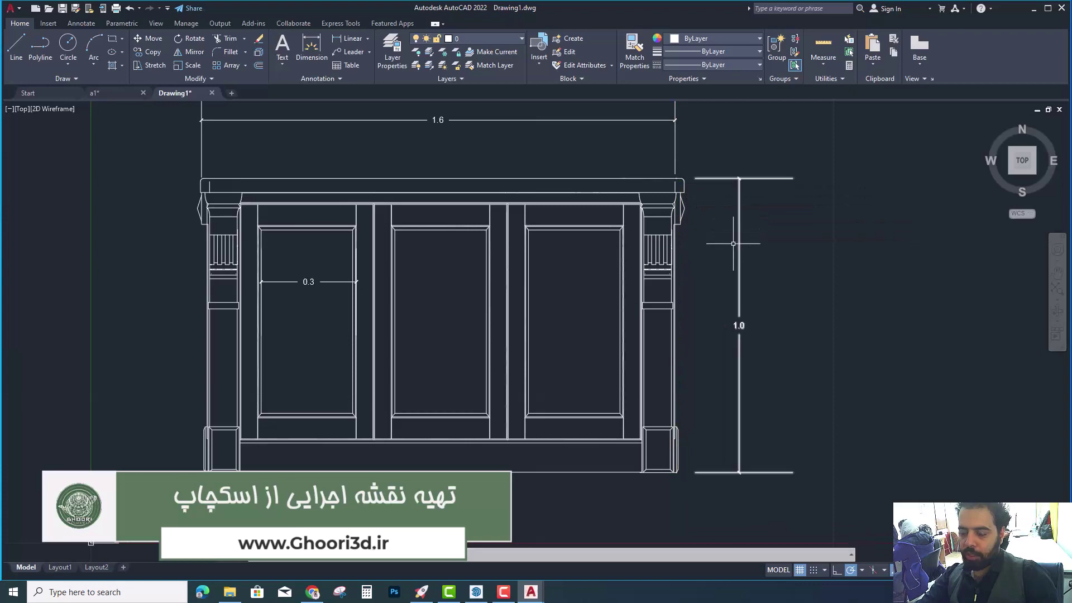
Back in SketchUp, switch to Top view and turn off the dashed back edges
left_click(476, 592)
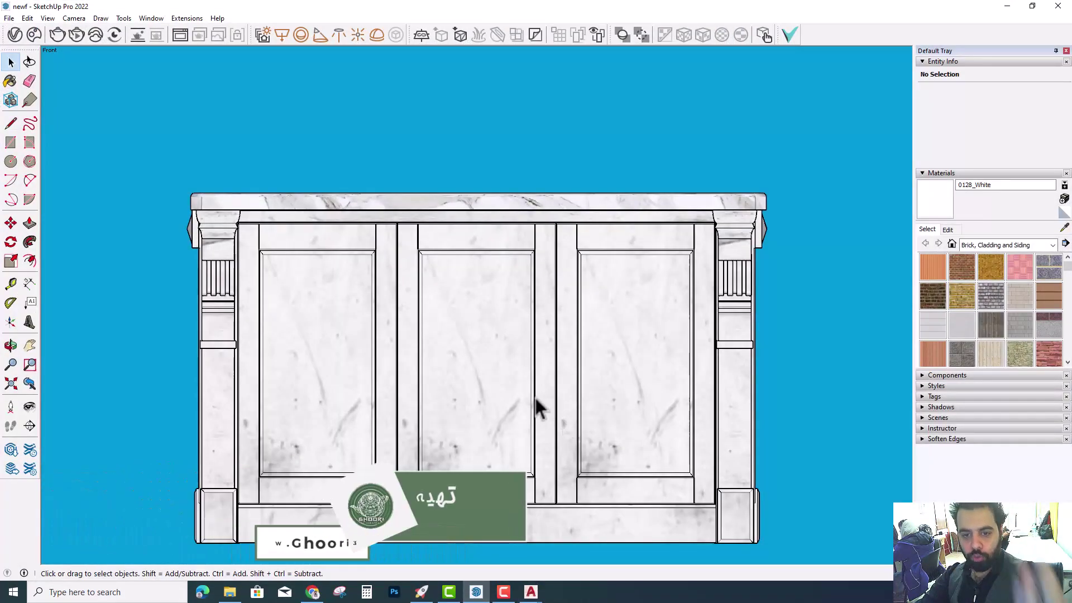
left_click(81, 19)
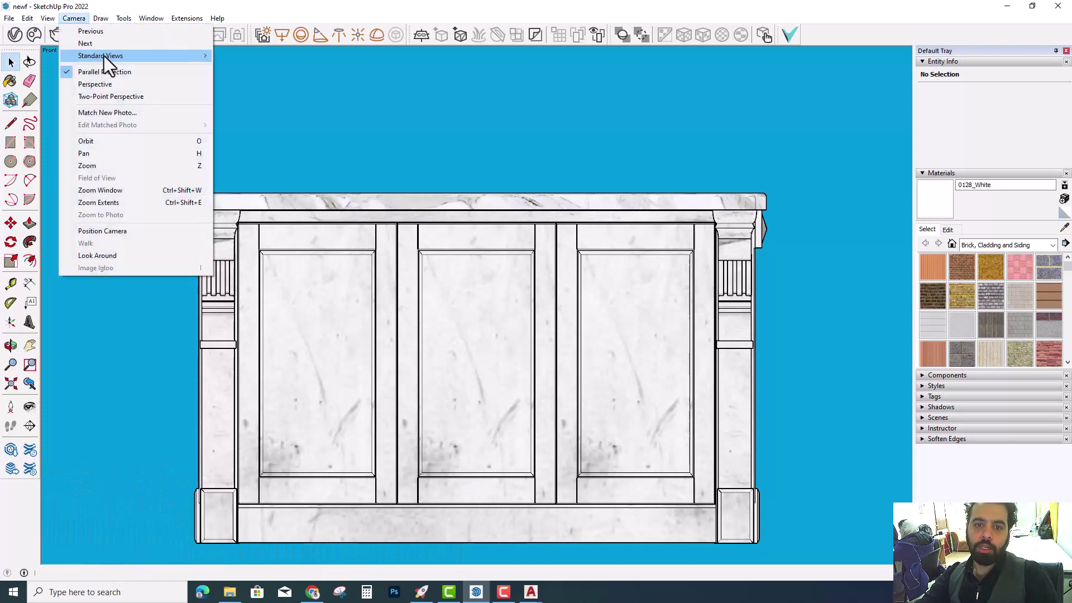
left_click(259, 53)
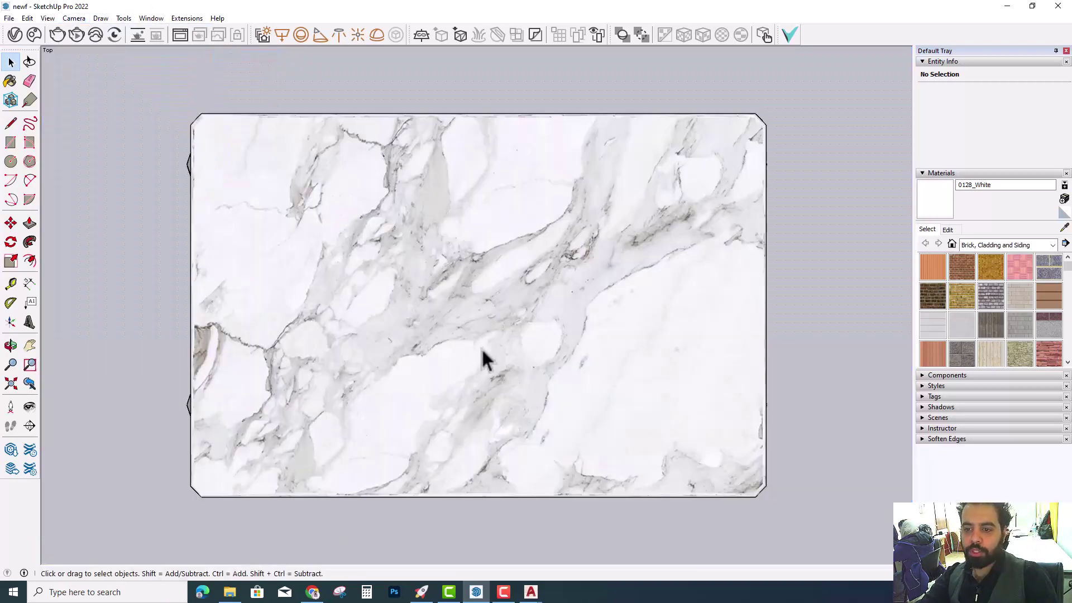
key("k")
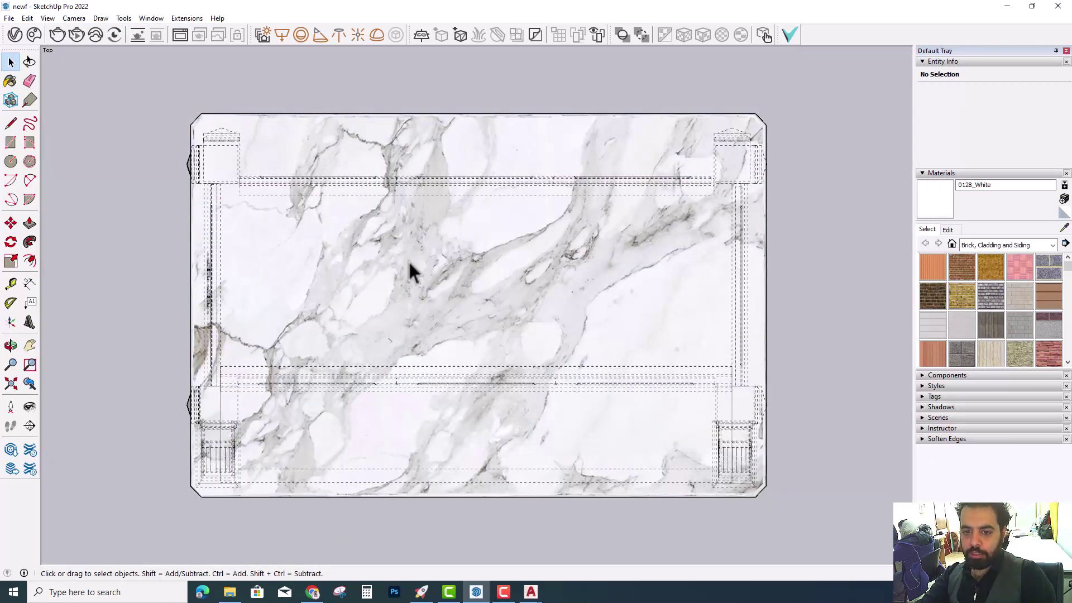
key("k")
key("k")
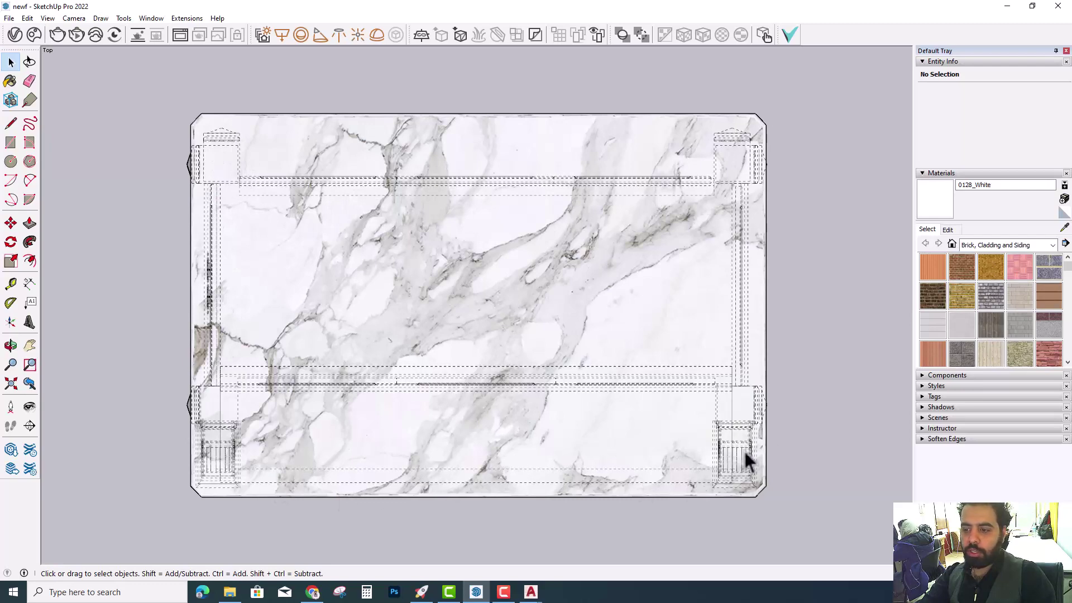
key("k")
Explode the marble countertop group and select the resulting countertop component
key("k")
left_click(477, 282)
key("k")
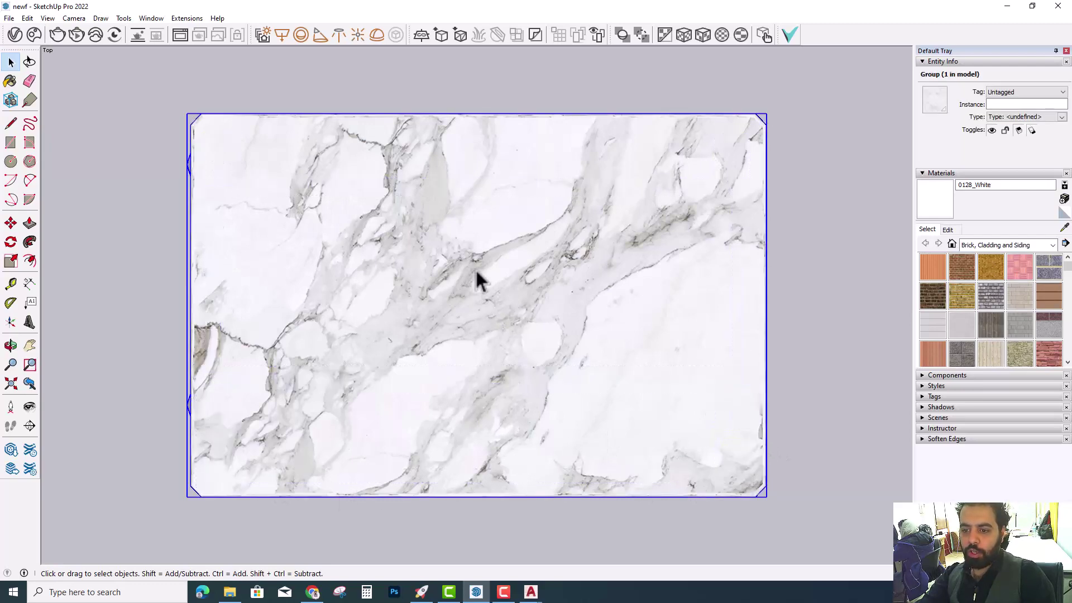
right_click(477, 274)
key("g")
right_click(414, 276)
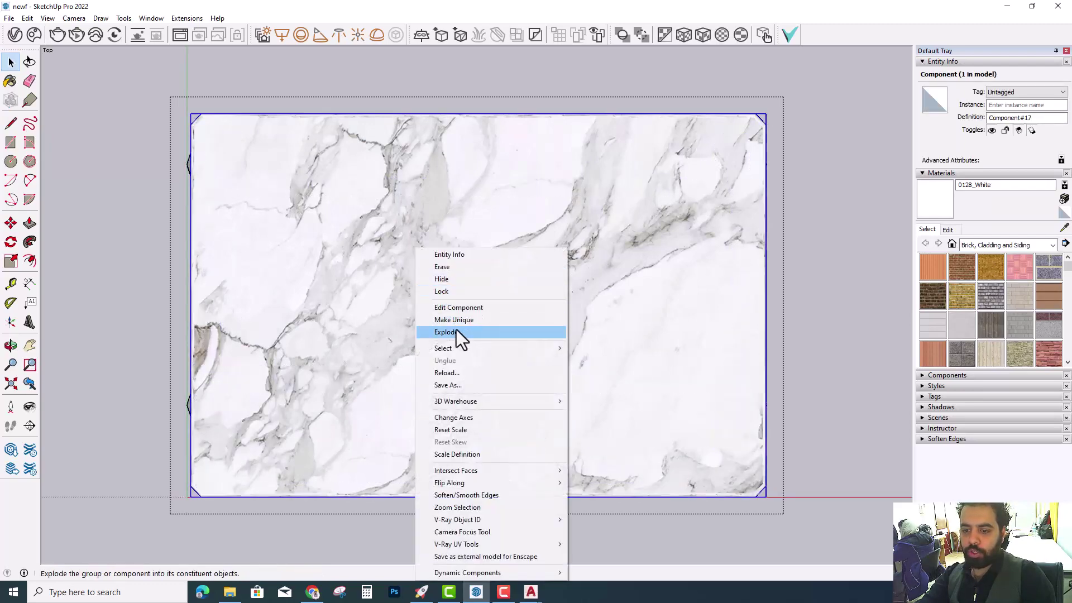
left_click(449, 279)
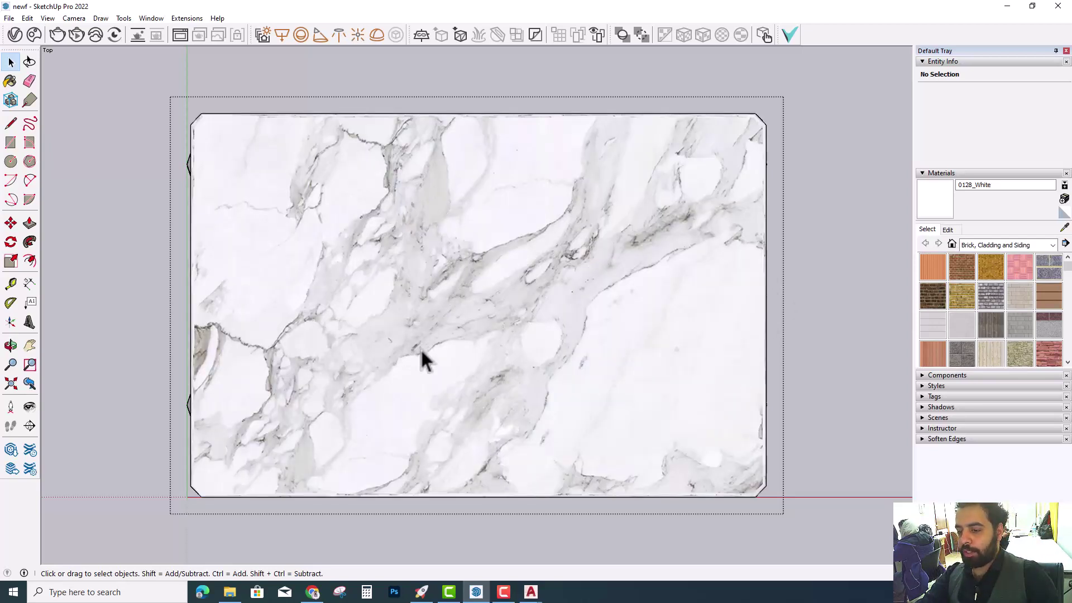
left_click(466, 371)
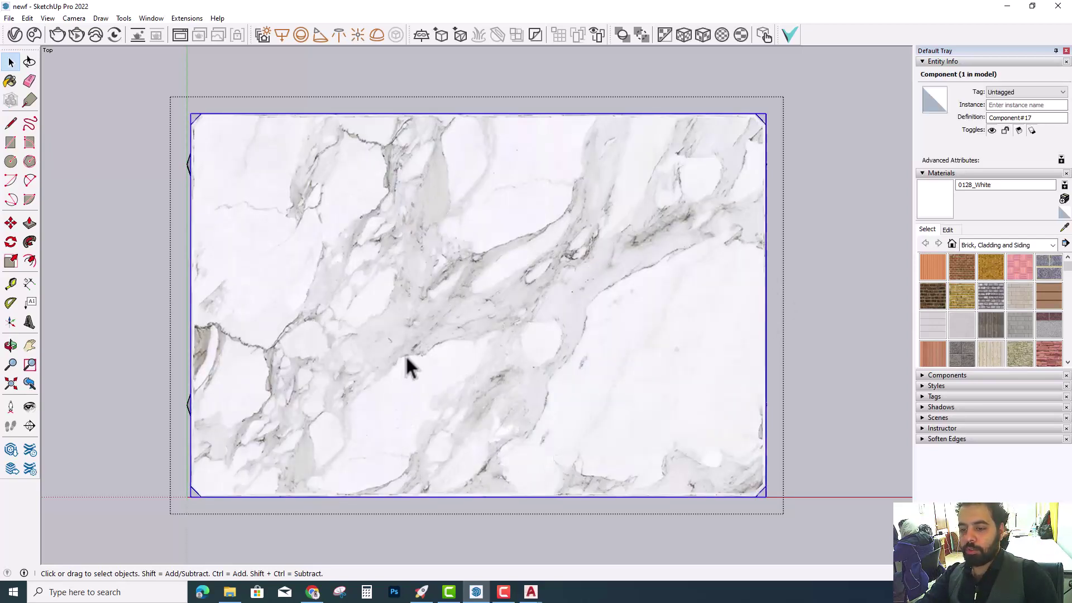
Orbit from Top view into a tilted 3-D view and select the island group
middle_click_drag(411, 366, 301, 360)
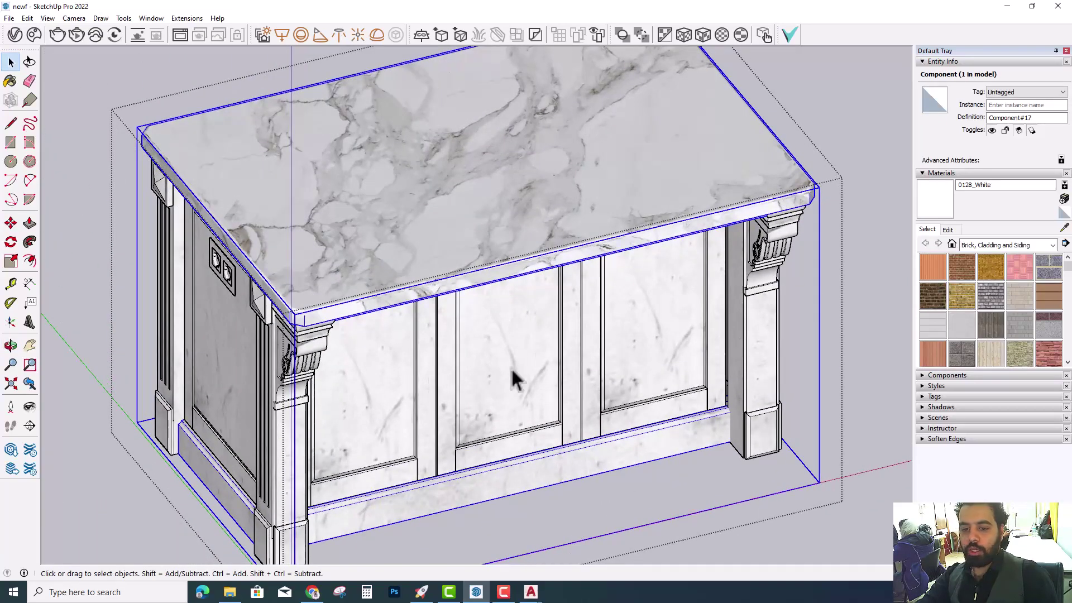
scroll(309, 269, "down", 2)
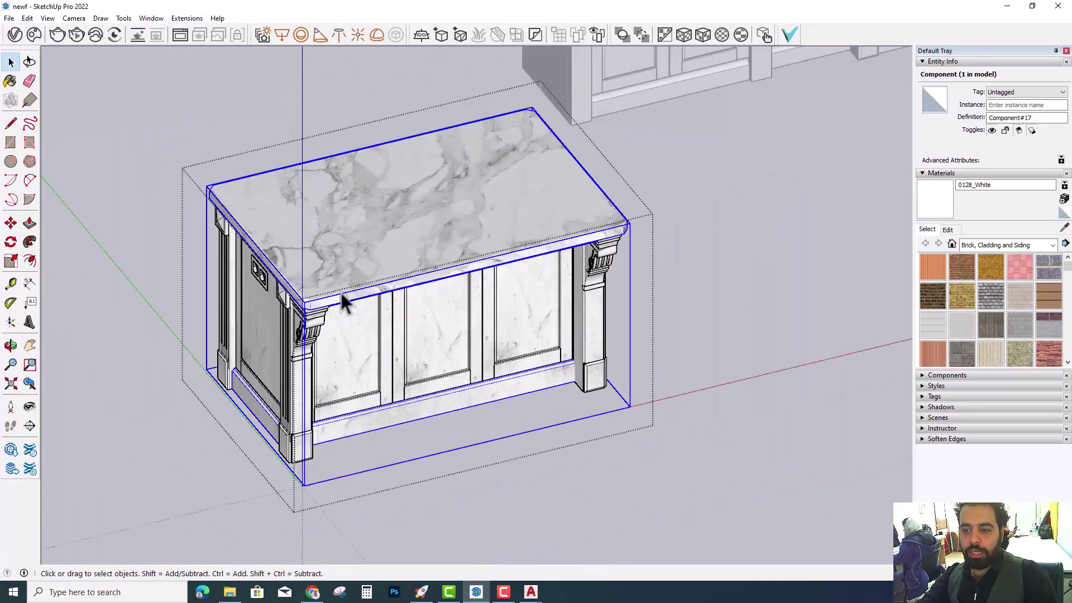
scroll(344, 301, "up", 2)
key("ctrl+t")
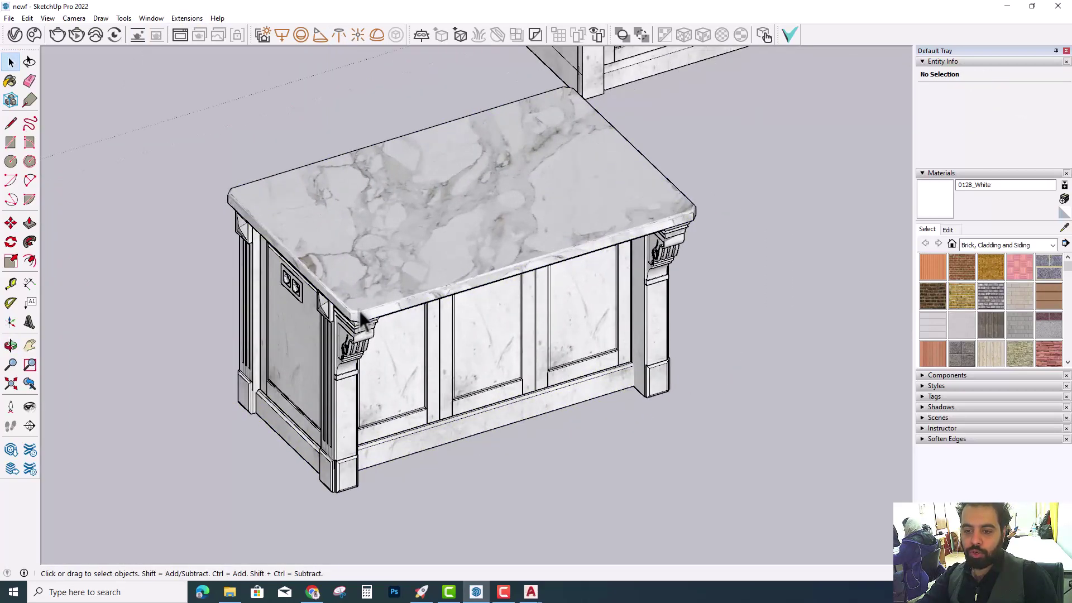
scroll(359, 310, "up", 1)
middle_click_drag(374, 305, 426, 317)
mouse_move(531, 342)
middle_mouse_down()
mouse_move(497, 366)
mouse_move(519, 287)
middle_mouse_up()
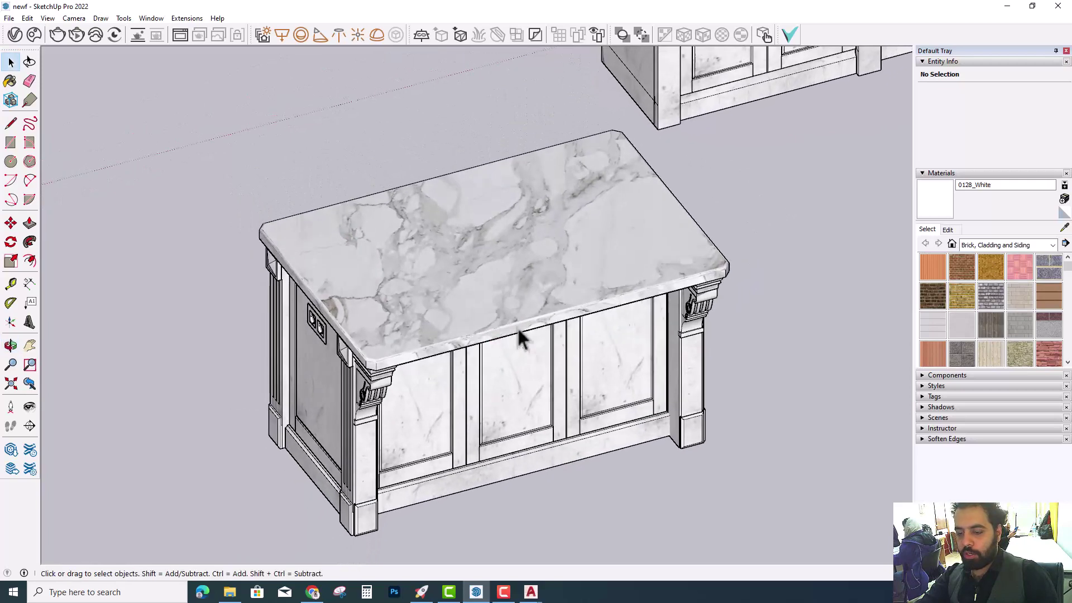
left_click(519, 287)
scroll(543, 287, "down", 3)
scroll(554, 303, "down", 3)
Move the island left, away from the kitchen, and zoom in on it alone
key("m")
left_click(542, 423)
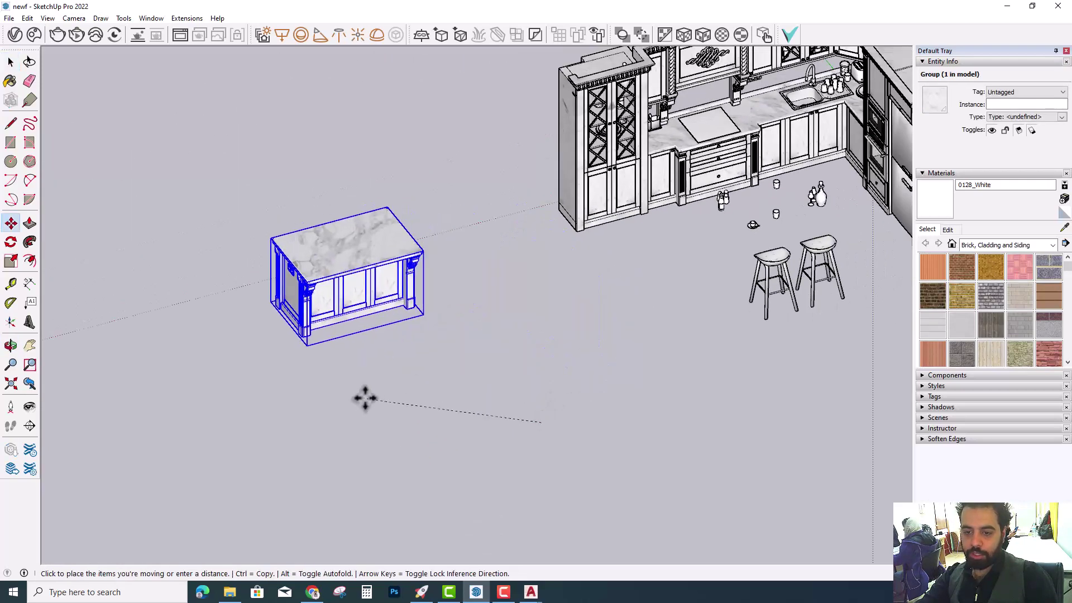
left_click(364, 397)
key("space")
scroll(307, 258, "up", 3)
scroll(372, 275, "up", 3)
middle_click_drag(372, 276, 380, 318, "shift")
scroll(379, 318, "up", 1)
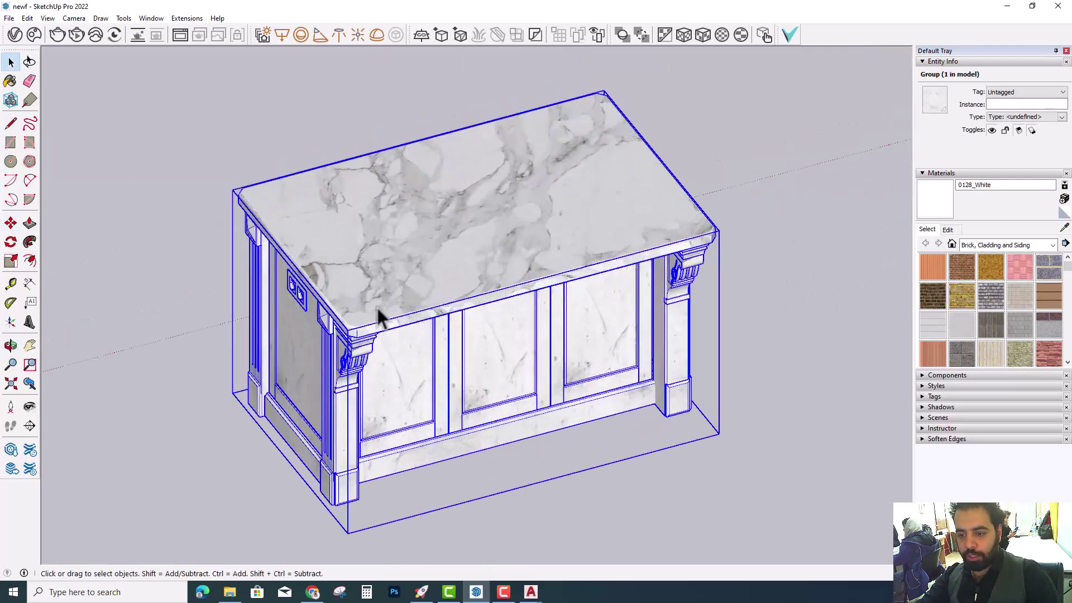
left_click(166, 145)
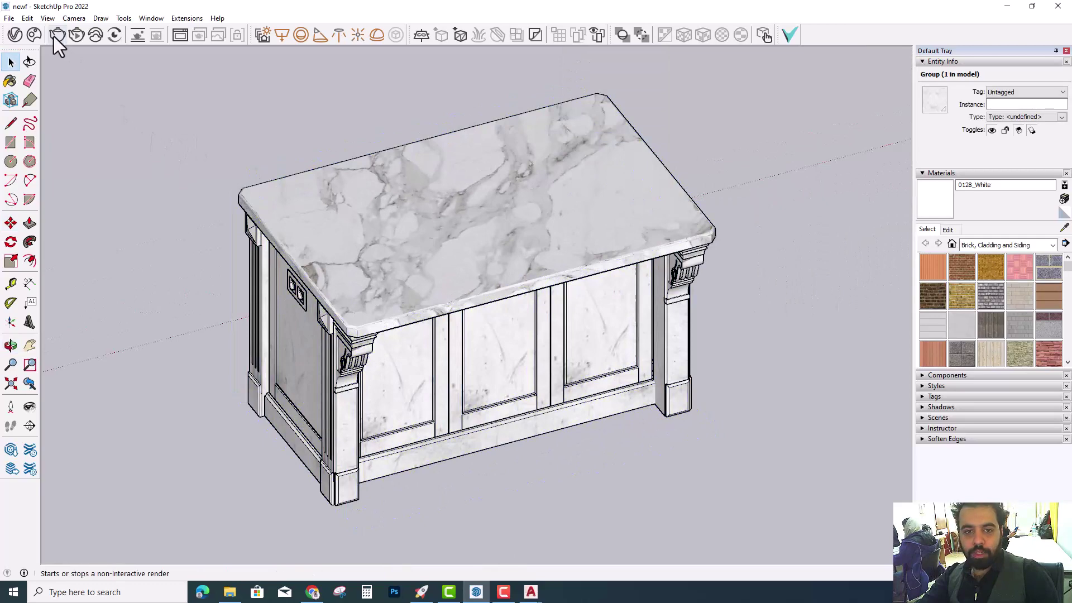
Export the tilted 3-D bar counter view as AutoCAD DWG file a2 on the Desktop
left_click(9, 19)
mouse_move(29, 219)
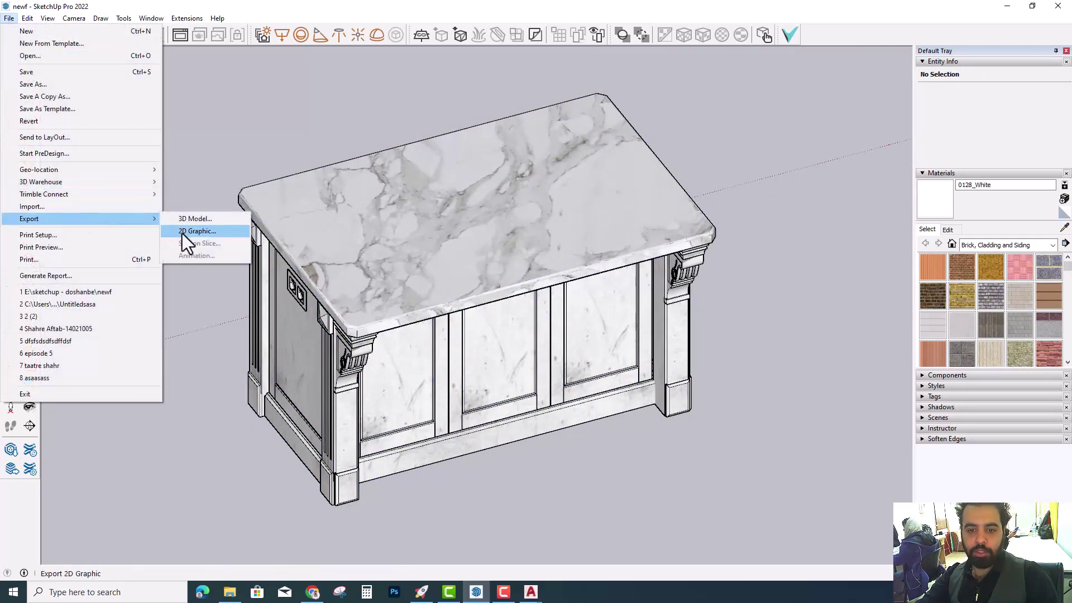
left_click(183, 236)
left_click(499, 393)
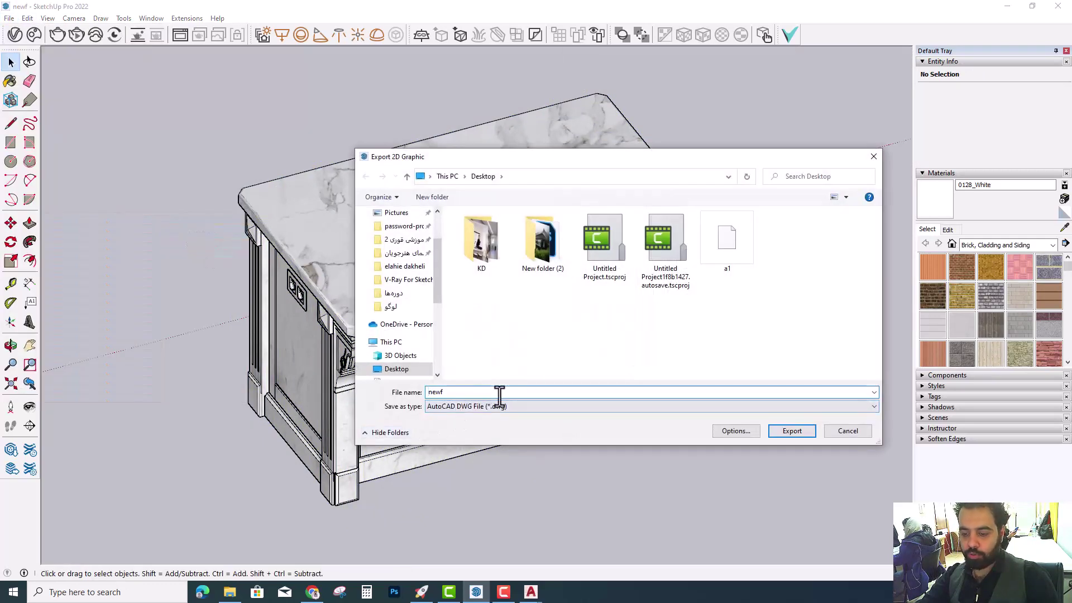
type("a2")
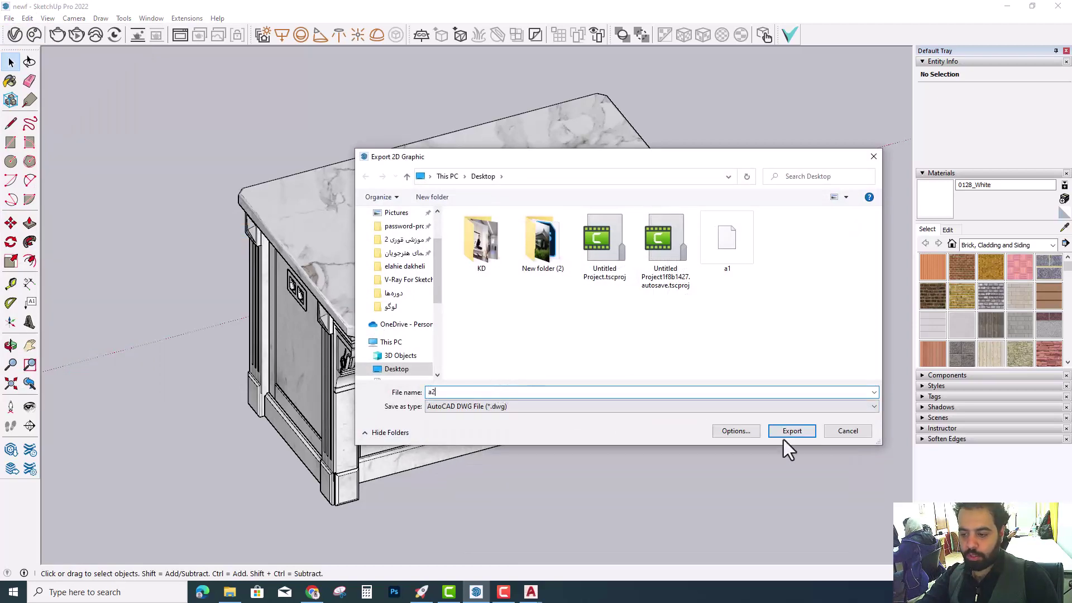
left_click(792, 432)
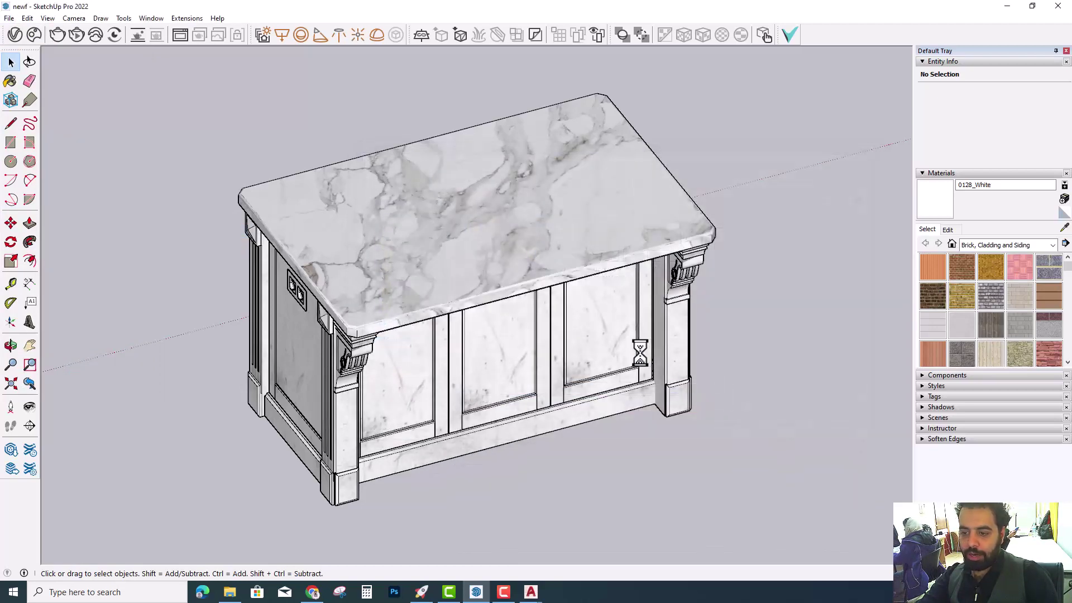
left_click(74, 18)
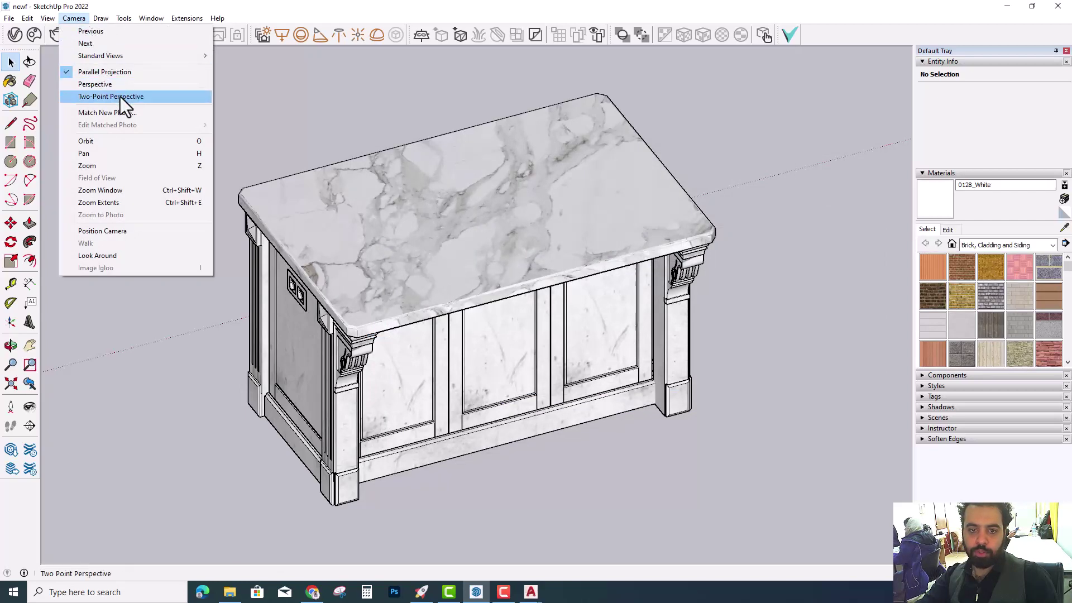
Switch to perspective view and move the slab group at the right lower
left_click(116, 84)
mouse_move(374, 341)
middle_mouse_down()
mouse_move(450, 304)
mouse_move(384, 335)
middle_mouse_up()
scroll(424, 335, "up", 2)
left_click(858, 181)
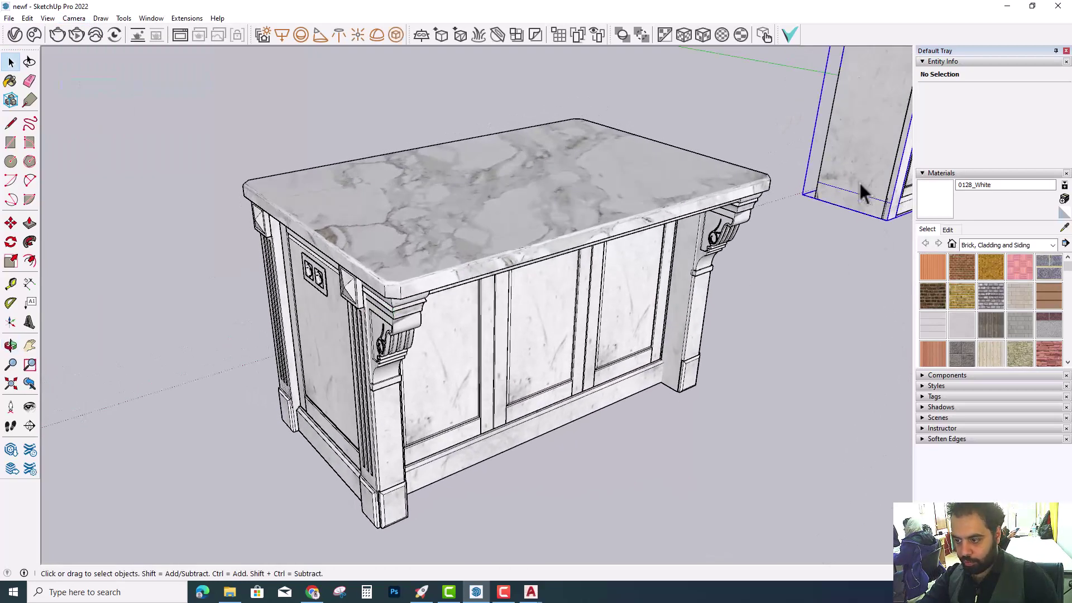
key("m")
left_click(810, 391)
left_click(816, 269)
key("space")
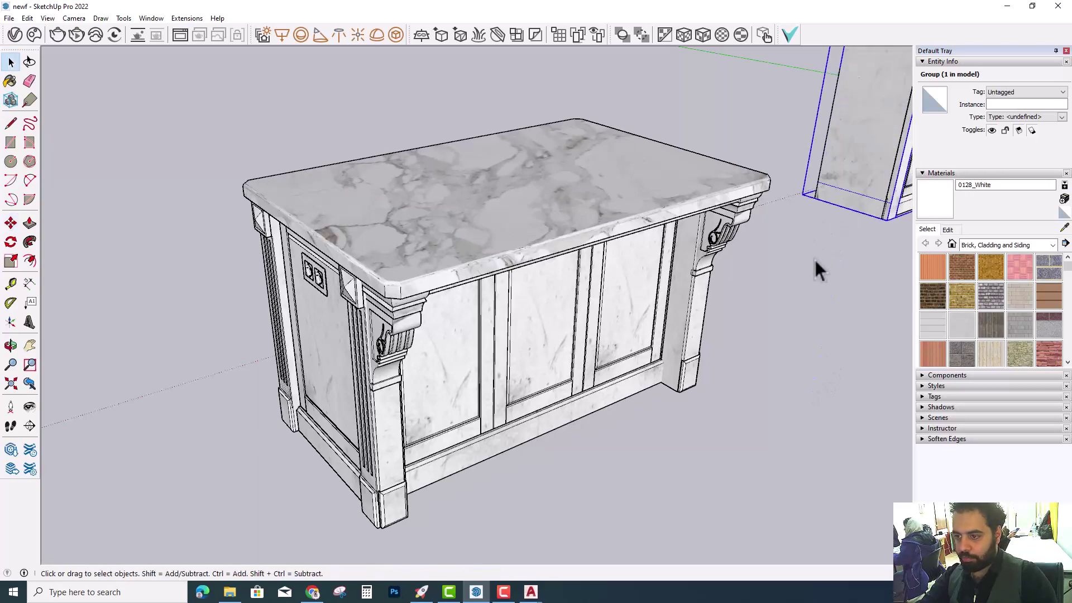
scroll(864, 282, "down", 3)
Hide the tall cabinet and counter groups and frame the island up close
middle_click_drag(806, 214, 531, 256, "shift")
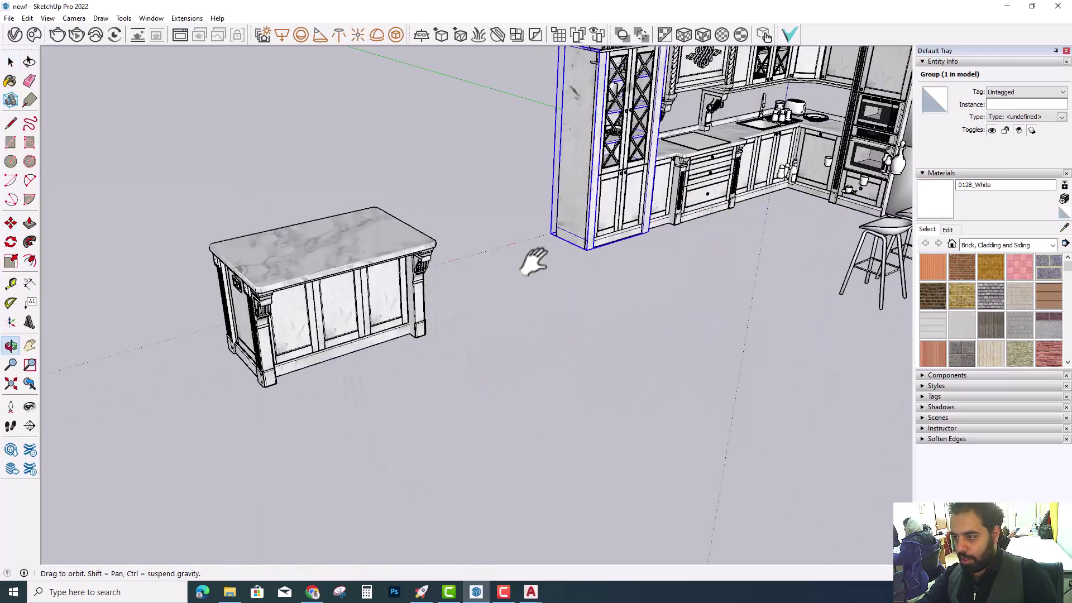
left_click_drag(682, 310, 462, 107)
right_click(557, 168)
left_click(592, 203)
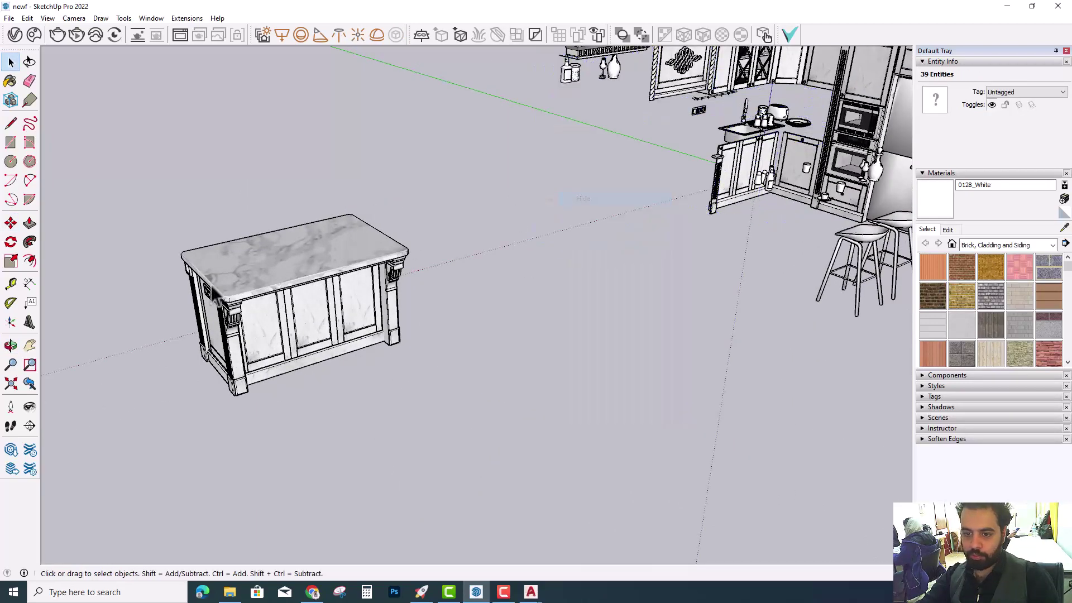
scroll(310, 254, "up", 3)
mouse_move(279, 257)
middle_mouse_down()
mouse_move(354, 232)
mouse_move(357, 265)
middle_mouse_up()
left_click(9, 18)
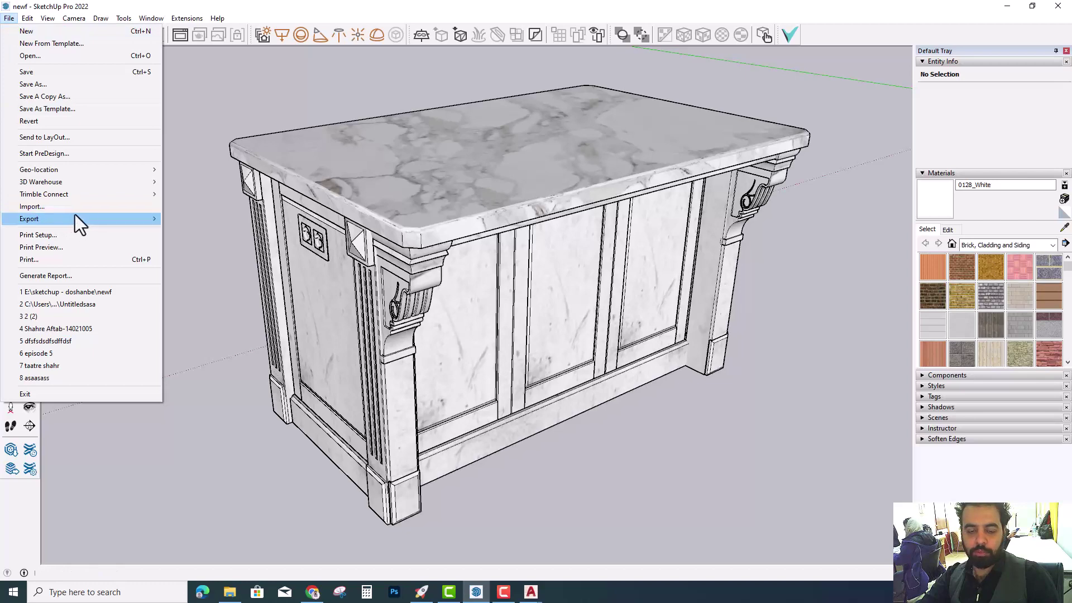
Export the perspective bar counter view as DWG file a3 on the Desktop
left_click(184, 230)
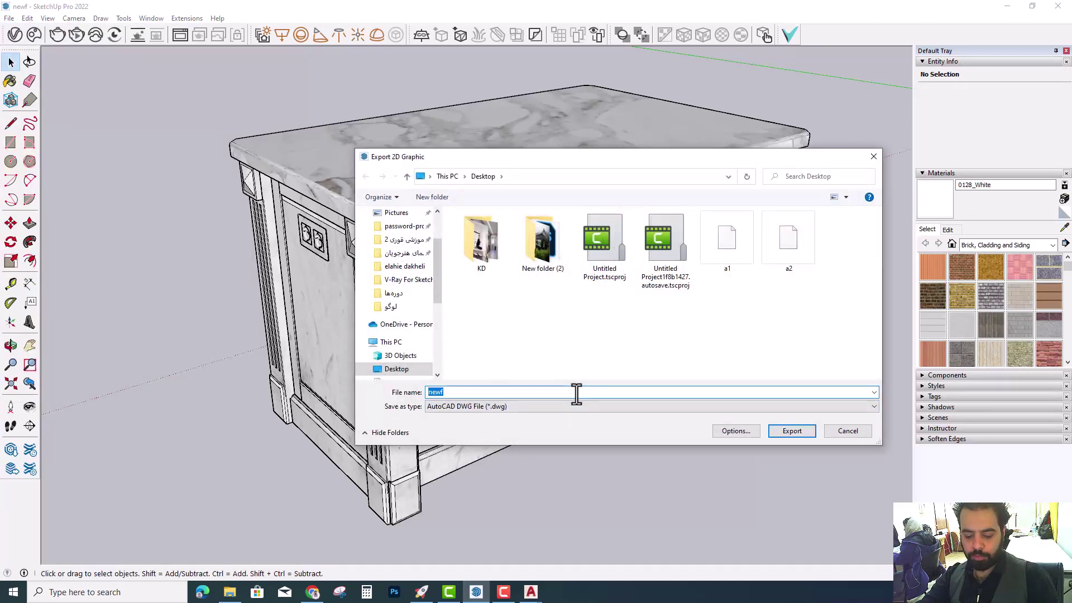
type("a3")
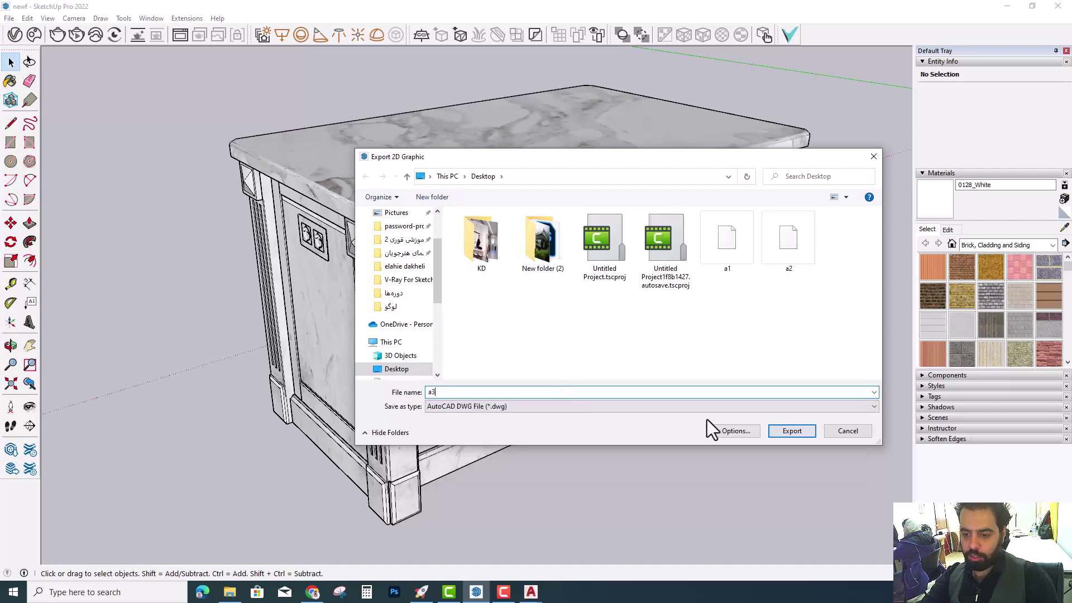
left_click(776, 431)
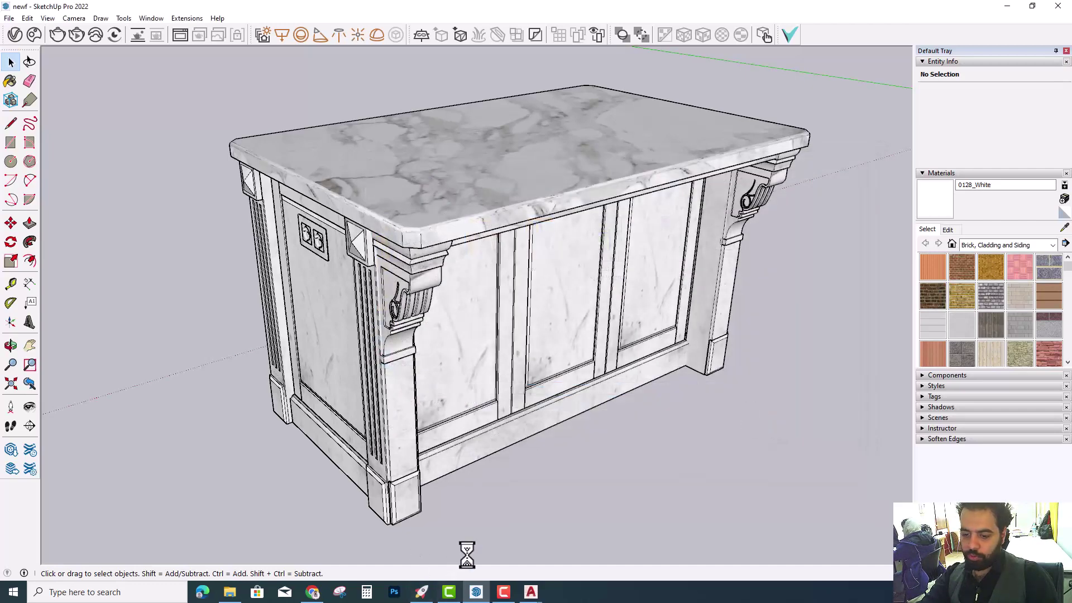
mouse_move(531, 592)
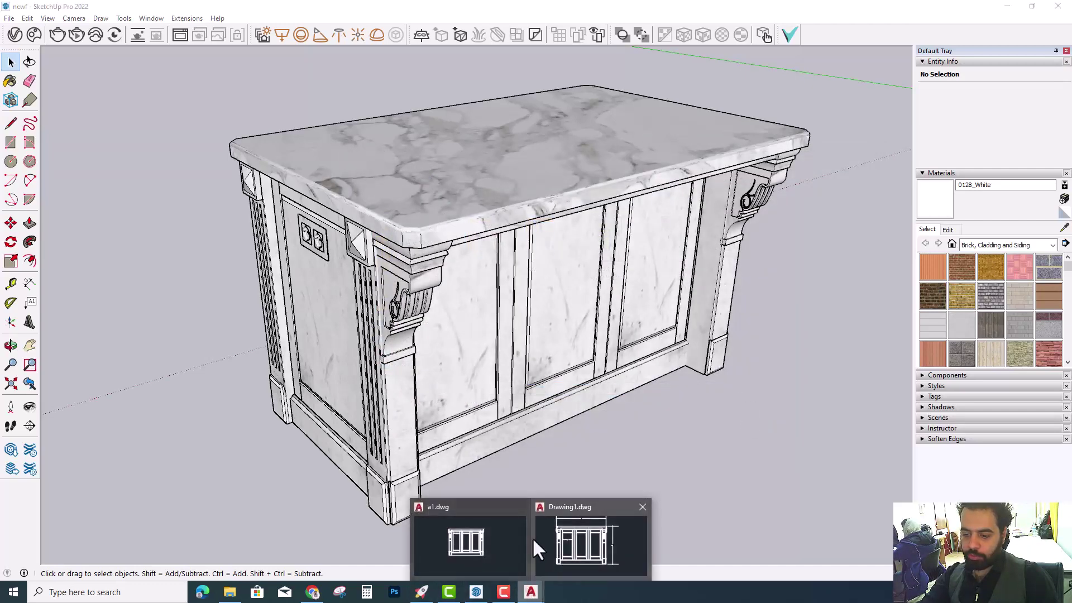
left_click(557, 545)
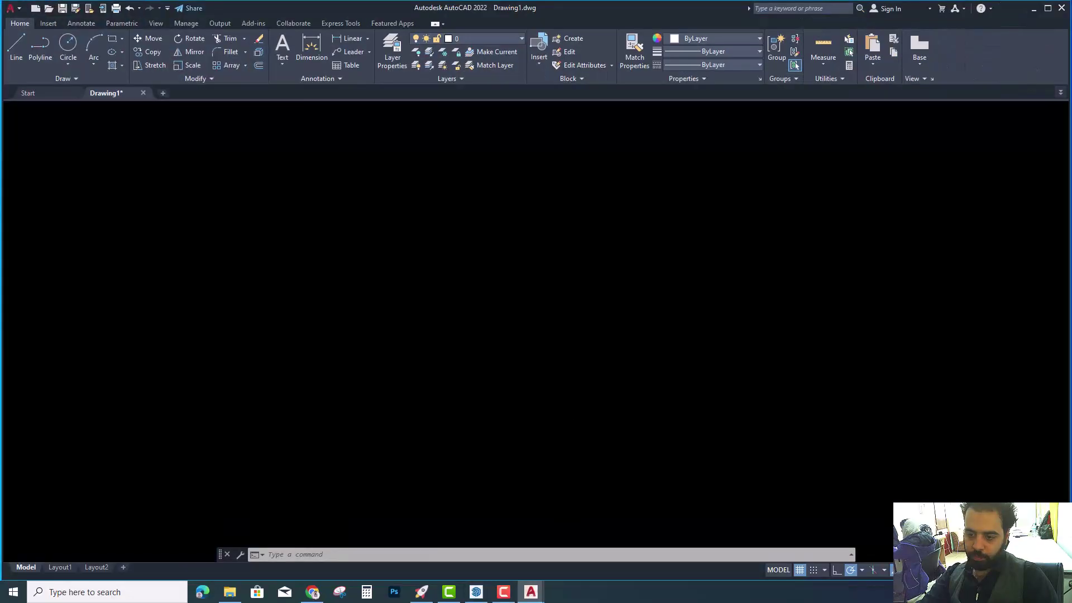
left_click(484, 273)
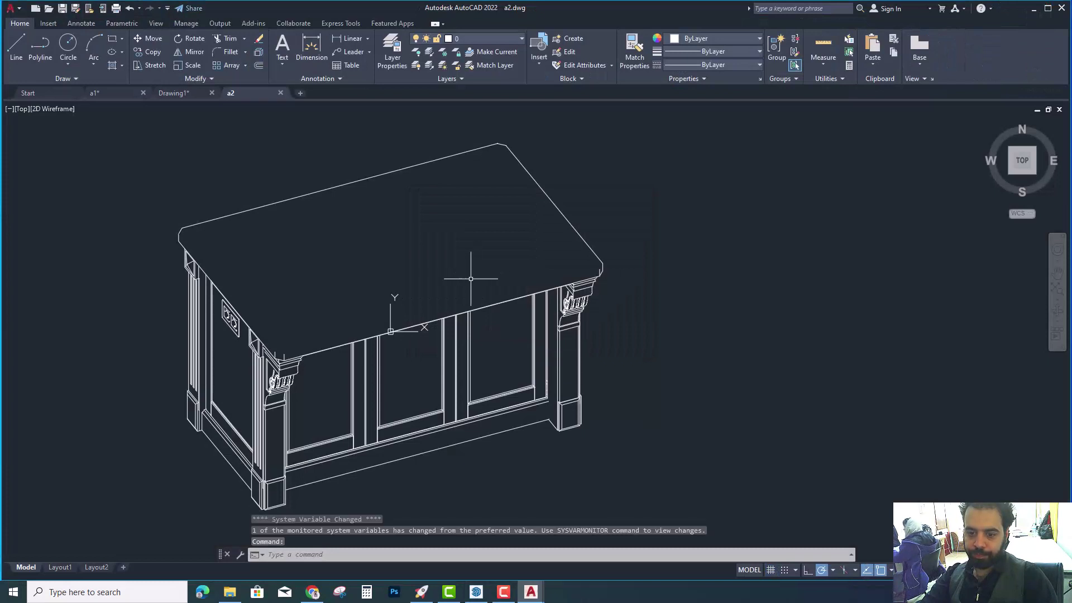
scroll(572, 239, "up", 3)
mouse_move(572, 239)
middle_mouse_down()
mouse_move(560, 217)
mouse_move(538, 274)
middle_mouse_up()
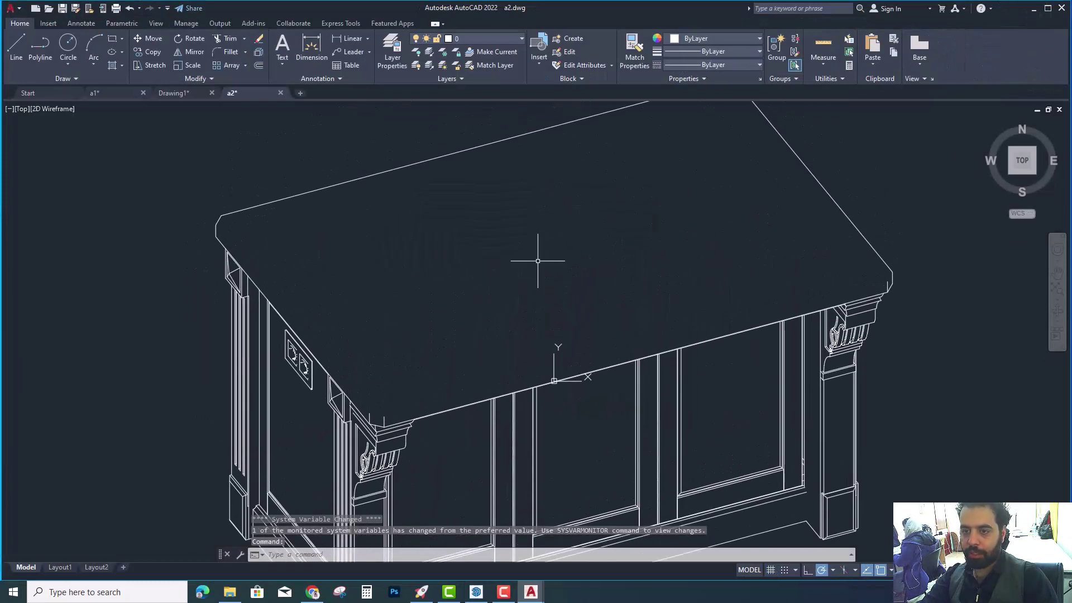
scroll(503, 223, "down", 2)
type("dli")
key("Return")
left_click(380, 300)
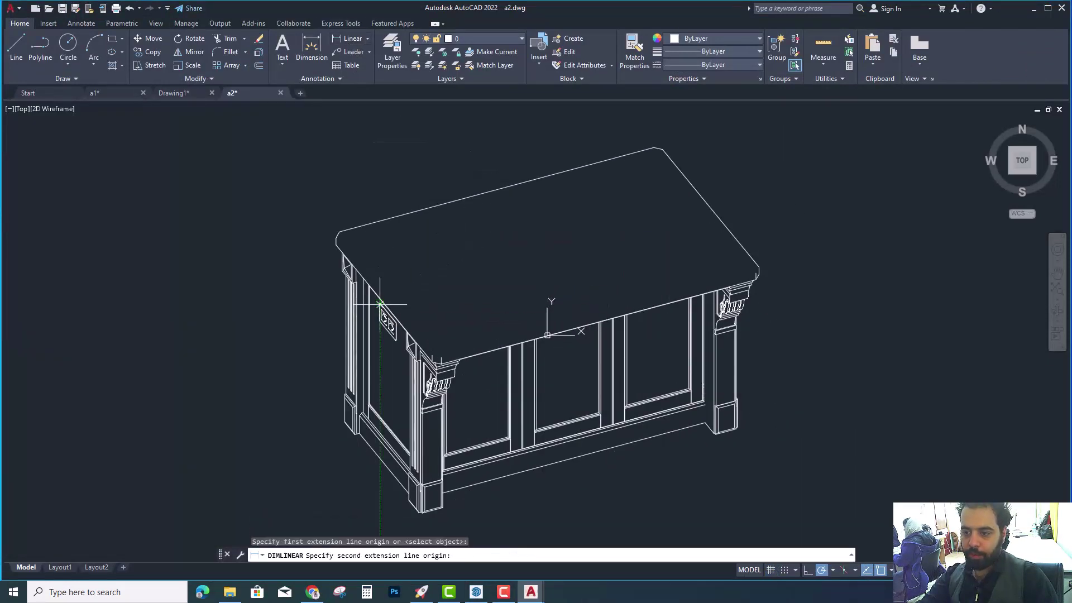
left_click(707, 205)
scroll(759, 193, "up", 2)
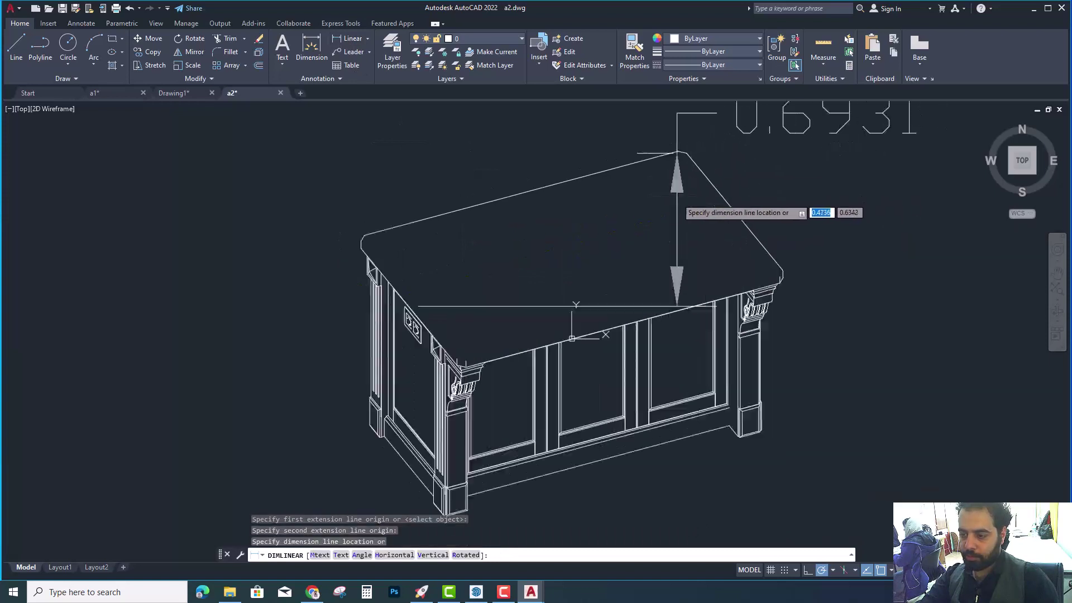
scroll(725, 190, "up", 2)
key("Escape")
left_click(367, 38)
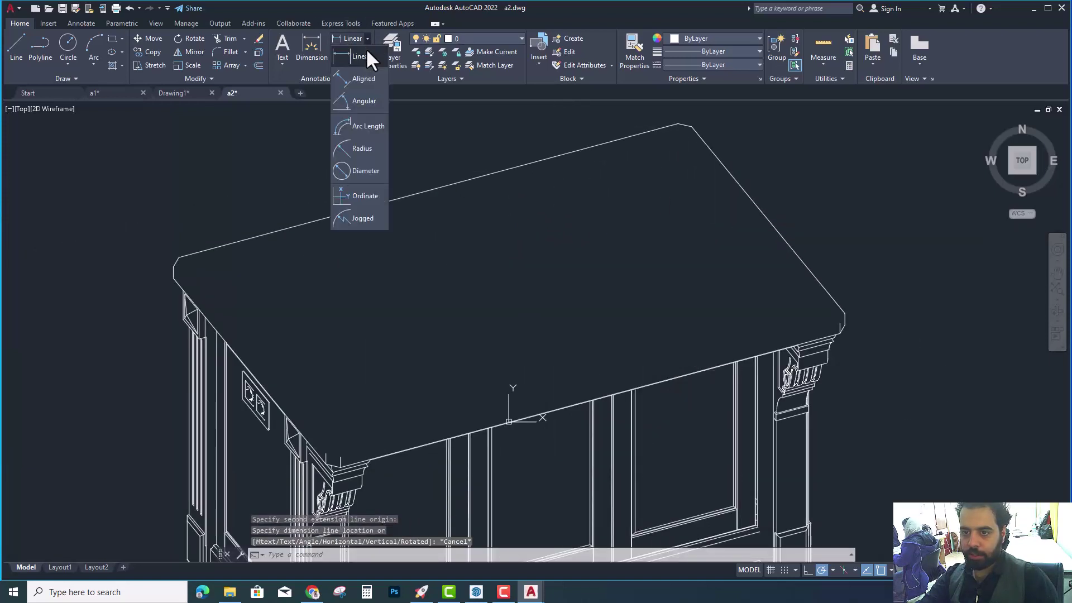
left_click(364, 78)
left_click(226, 342)
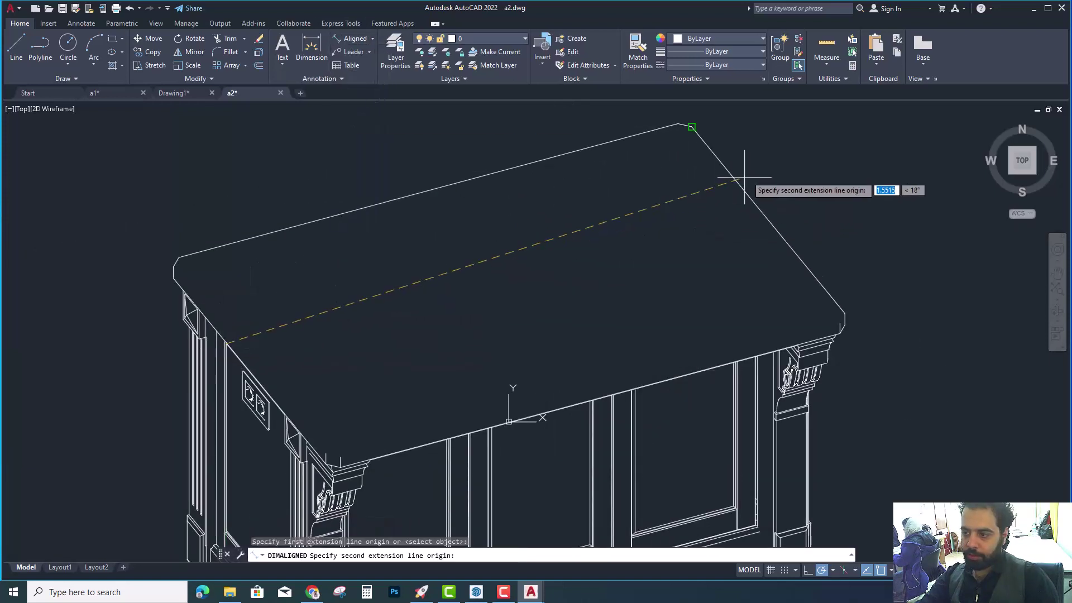
key("Escape")
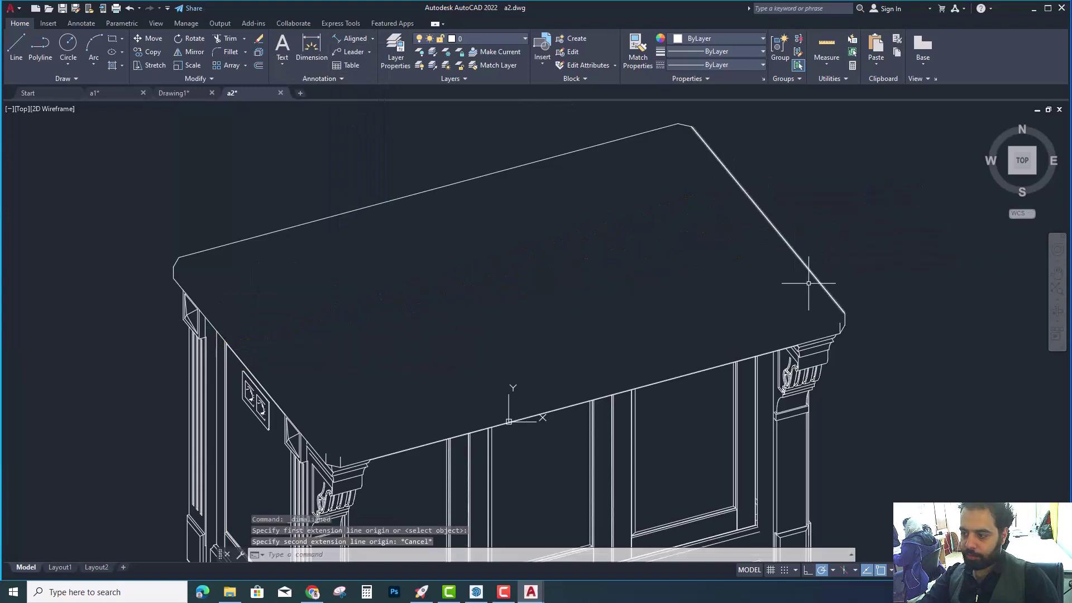
key("Return")
left_click(844, 315)
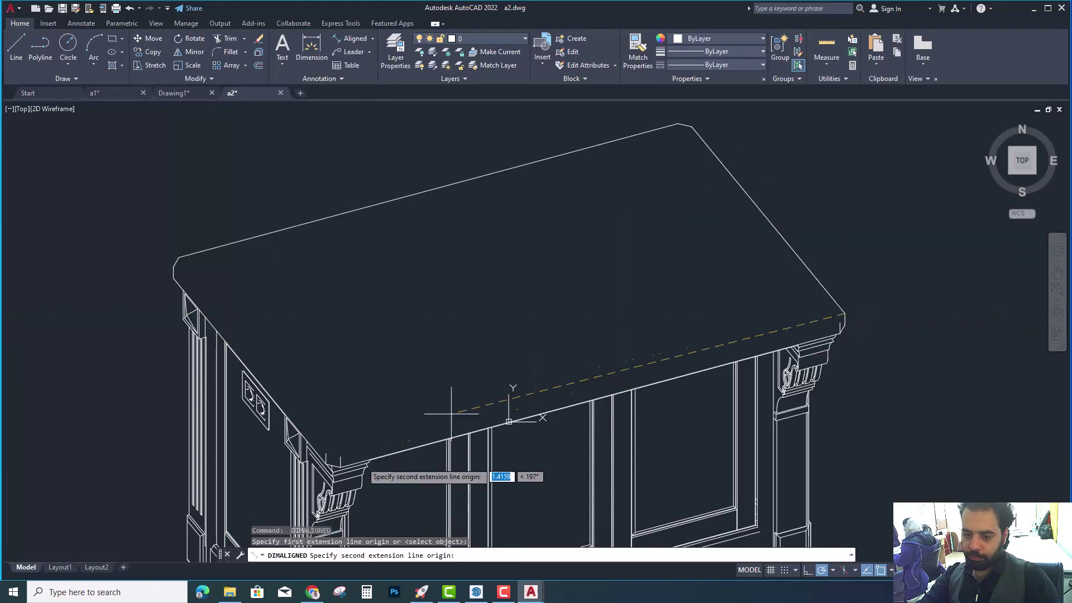
left_click(332, 475)
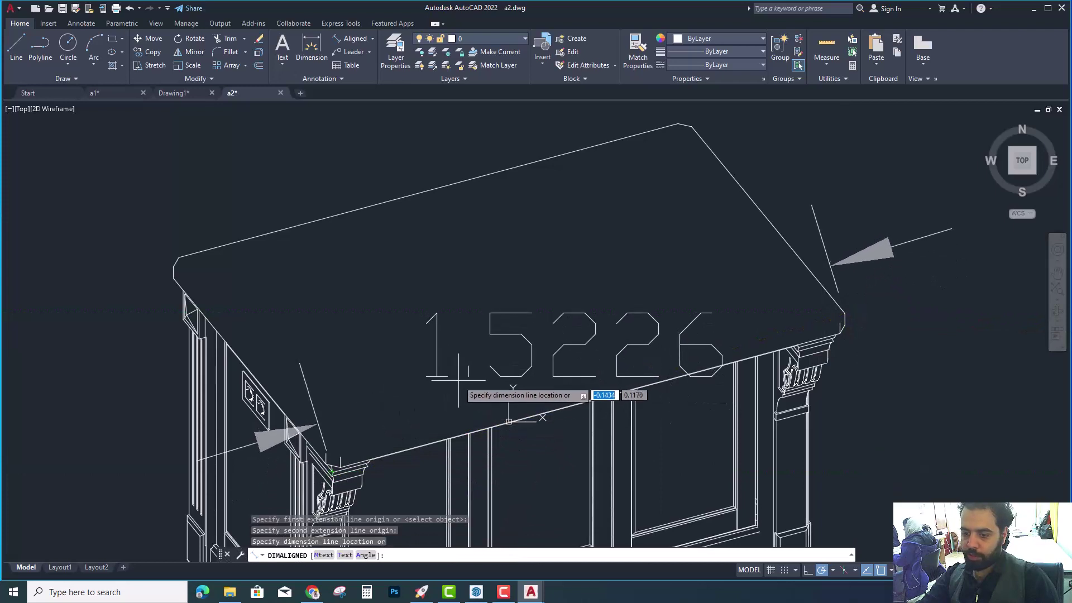
key("Escape")
scroll(503, 290, "down", 1)
scroll(536, 295, "down", 2)
scroll(558, 290, "up", 2)
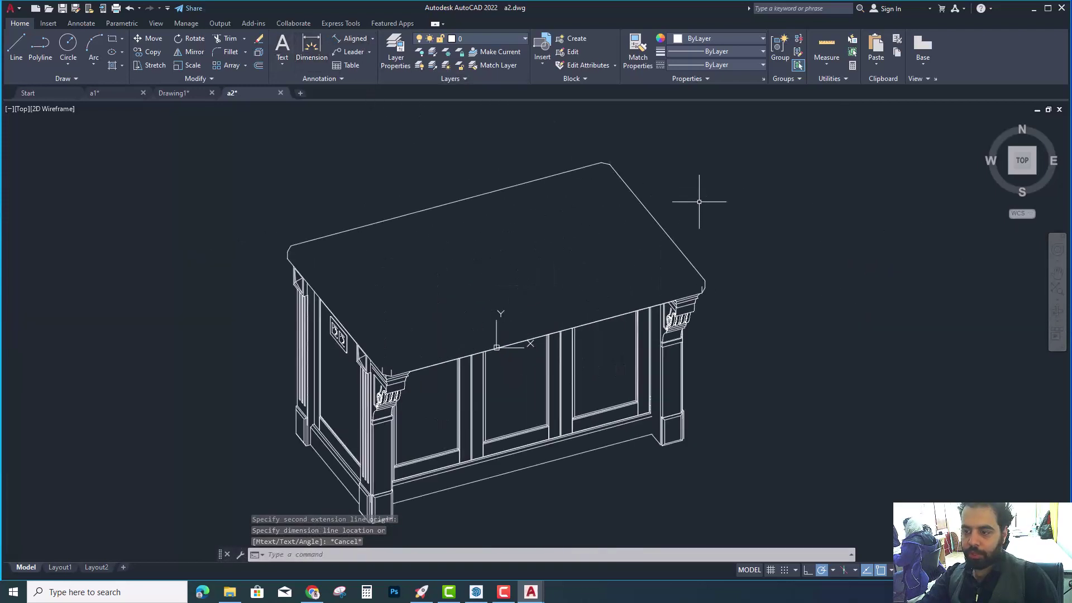
left_click(230, 592)
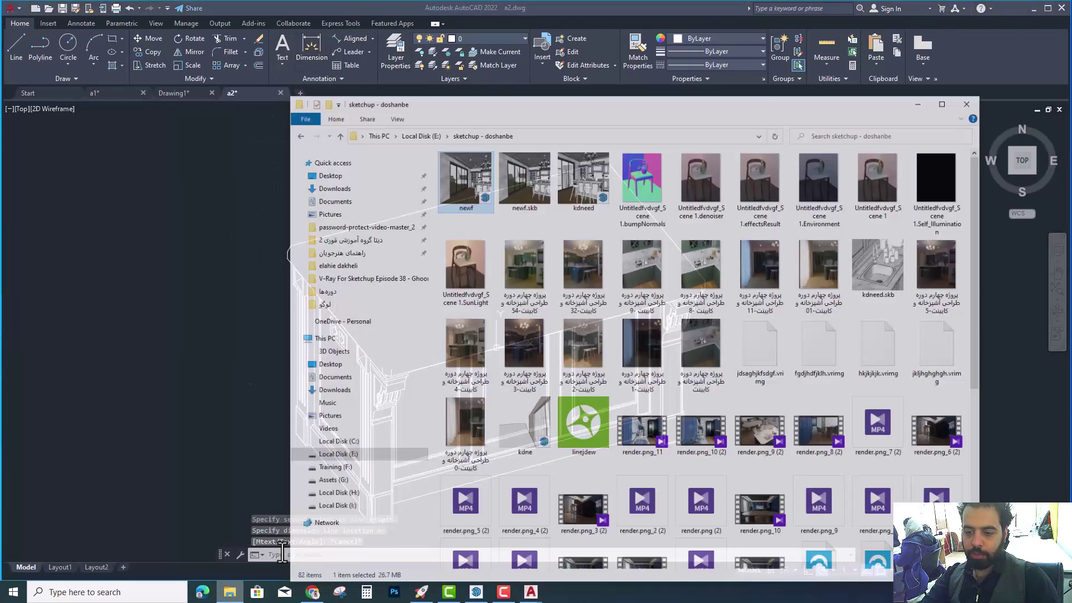
left_click(335, 153)
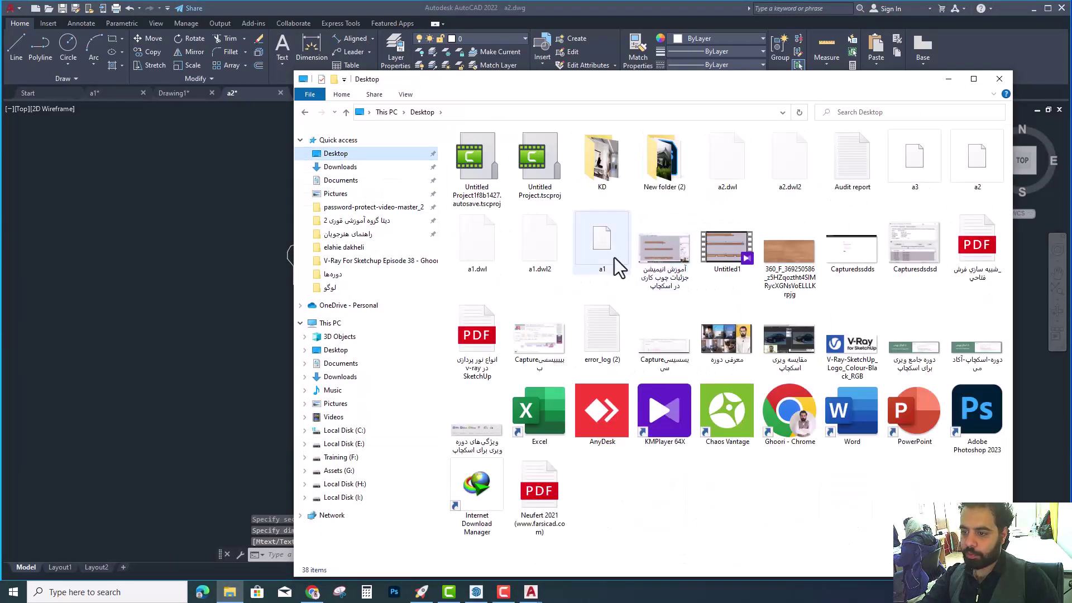
left_click_drag(926, 169, 233, 197)
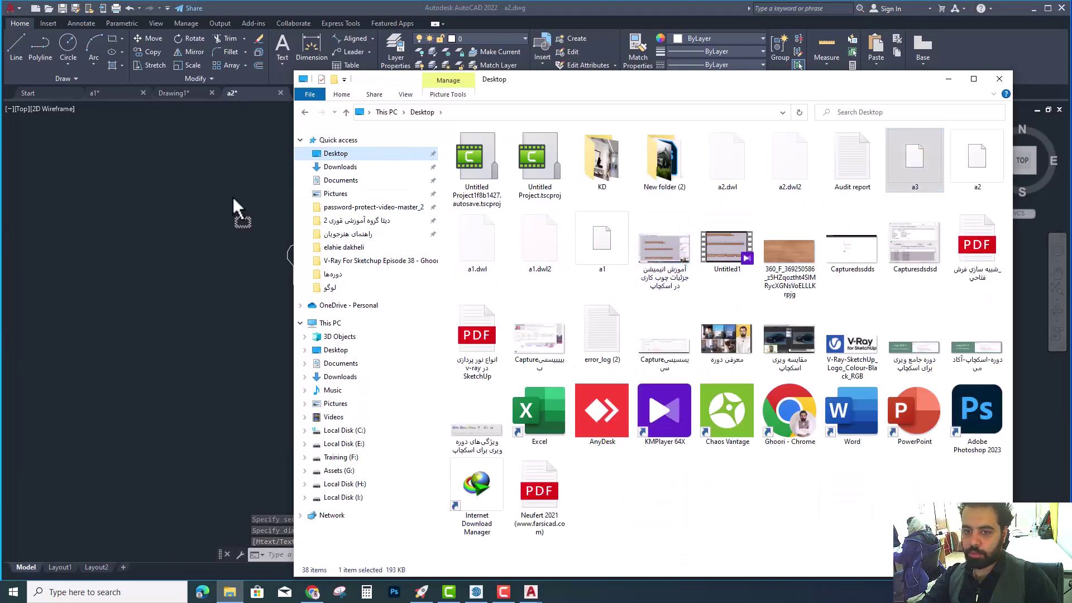
scroll(632, 228, "down", 5)
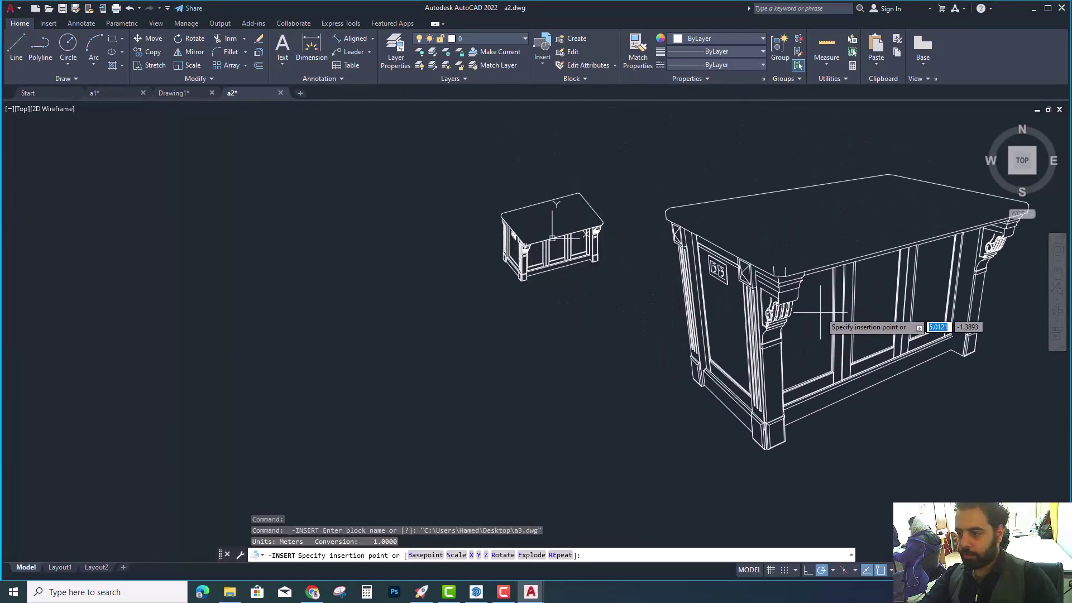
left_click(642, 260)
scroll(726, 302, "up", 3)
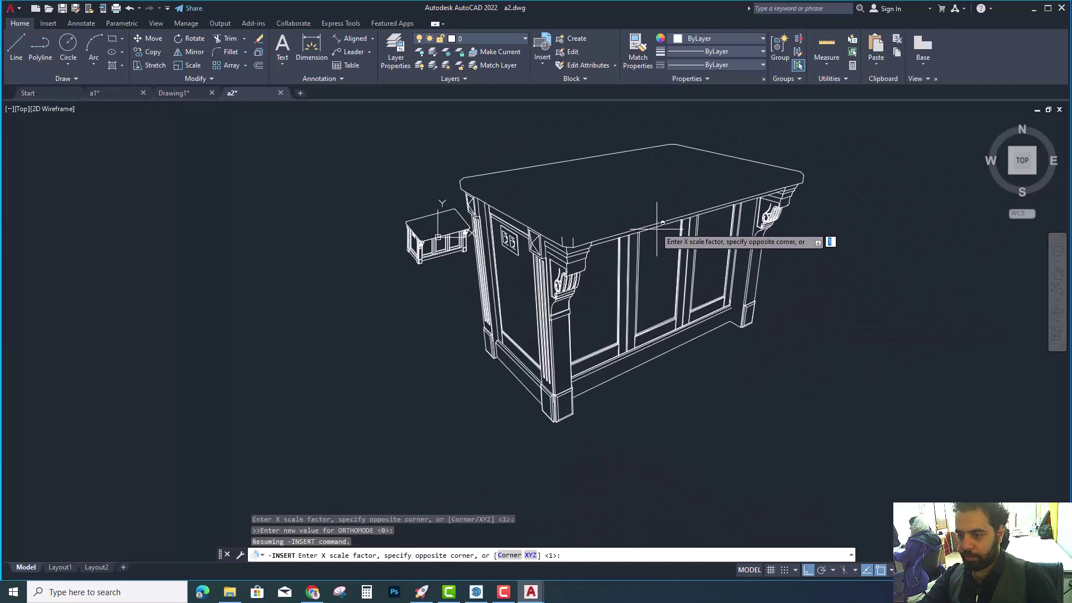
key("Escape")
key("Escape")
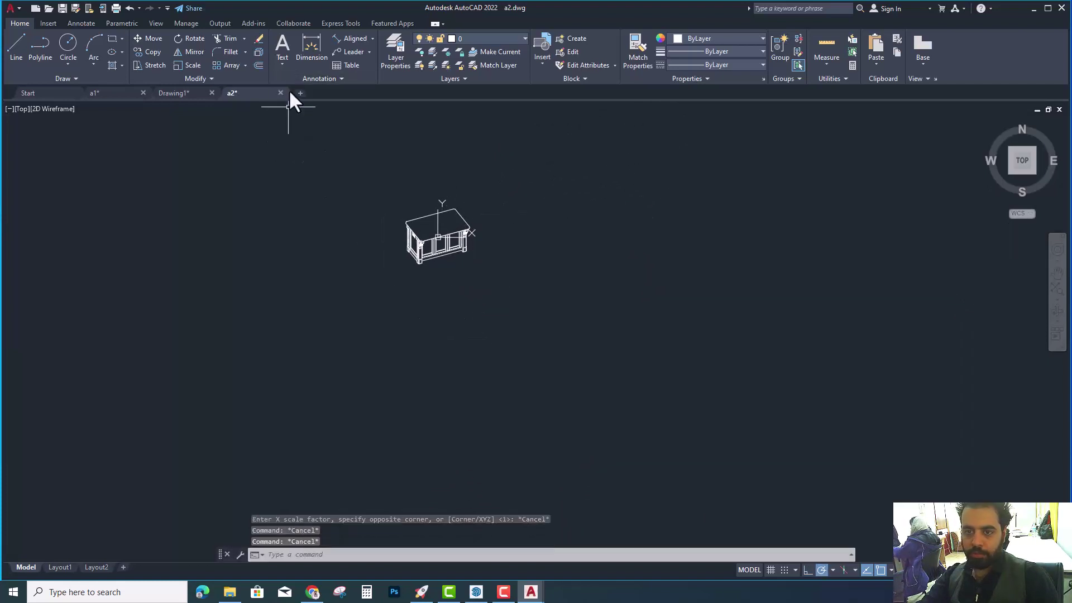
Open a3 from the Desktop in AutoCAD using the AutoCAD DWG Launcher
left_click(238, 599)
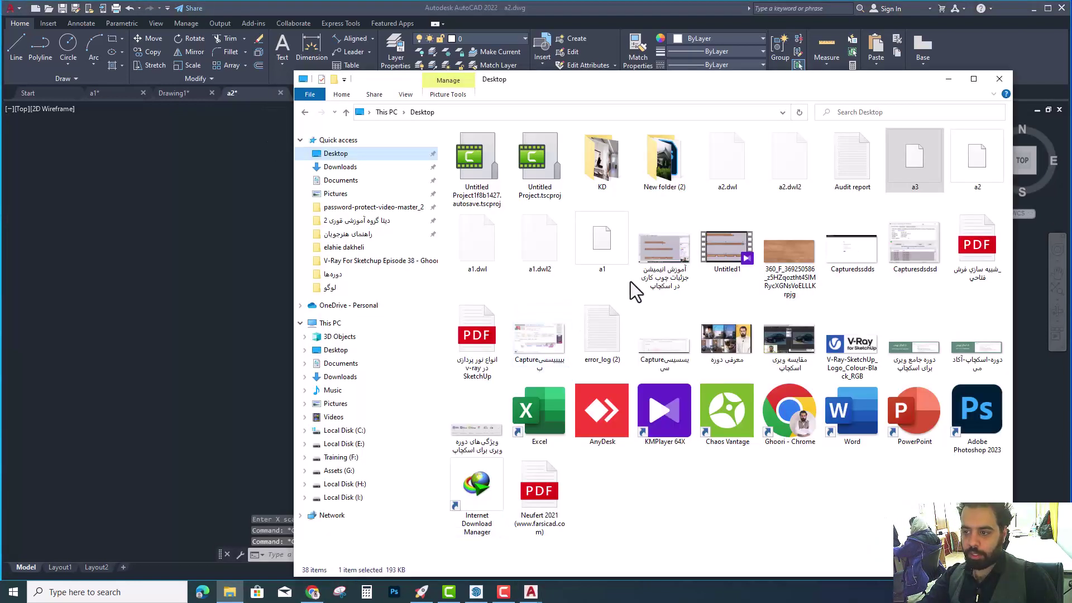
double_click(925, 170)
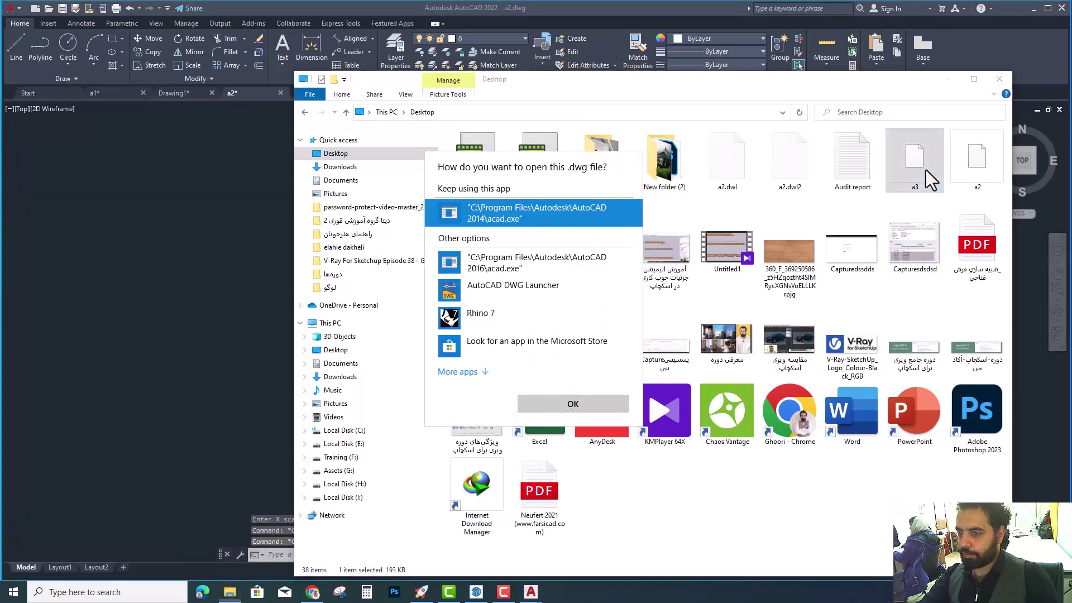
left_click(552, 401)
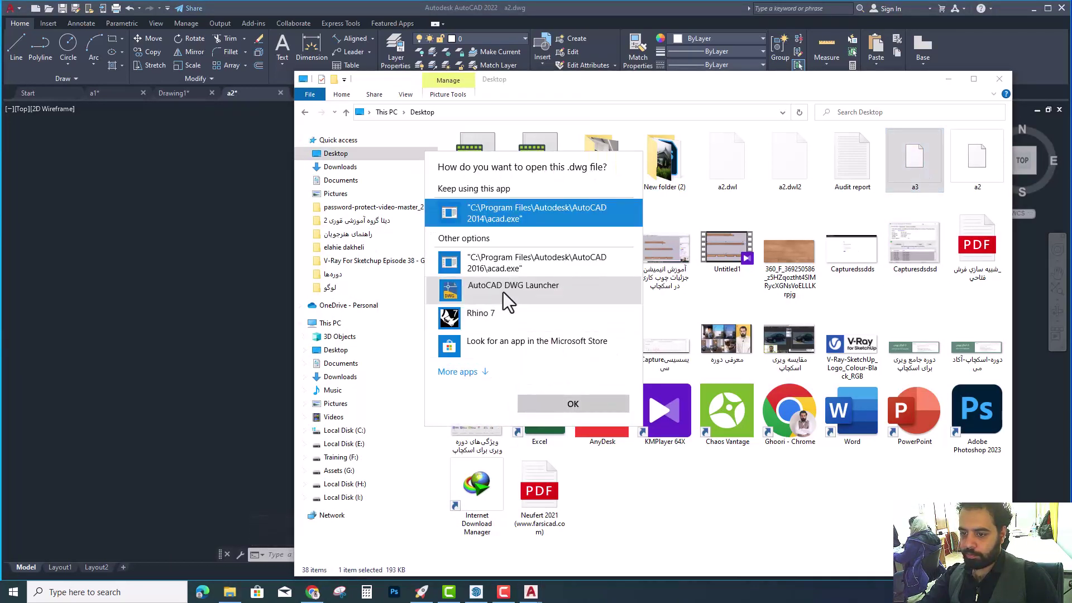
left_click(503, 292)
left_click(549, 398)
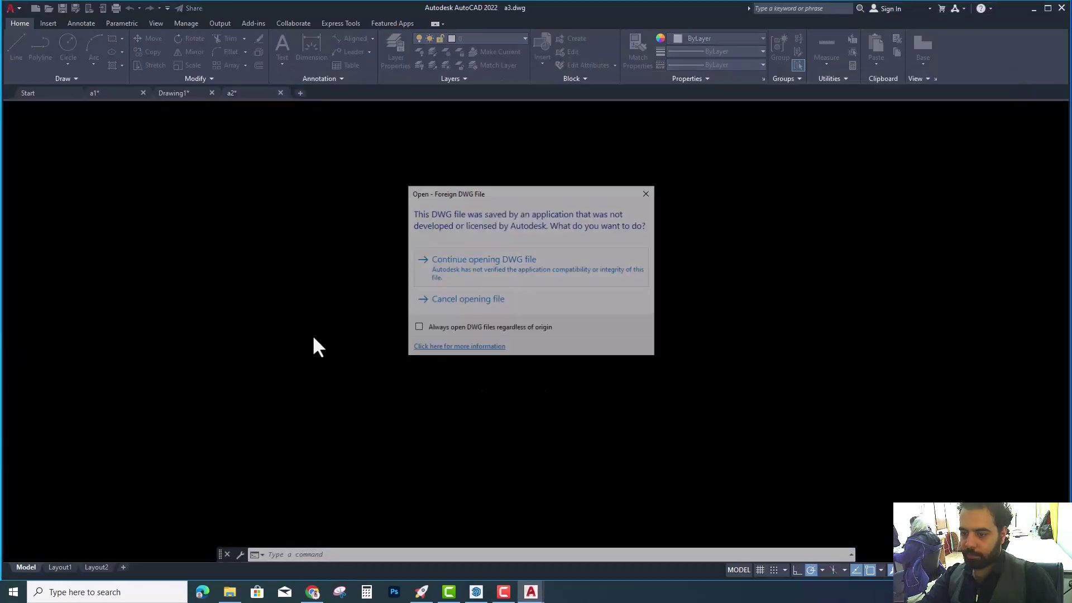
left_click(492, 263)
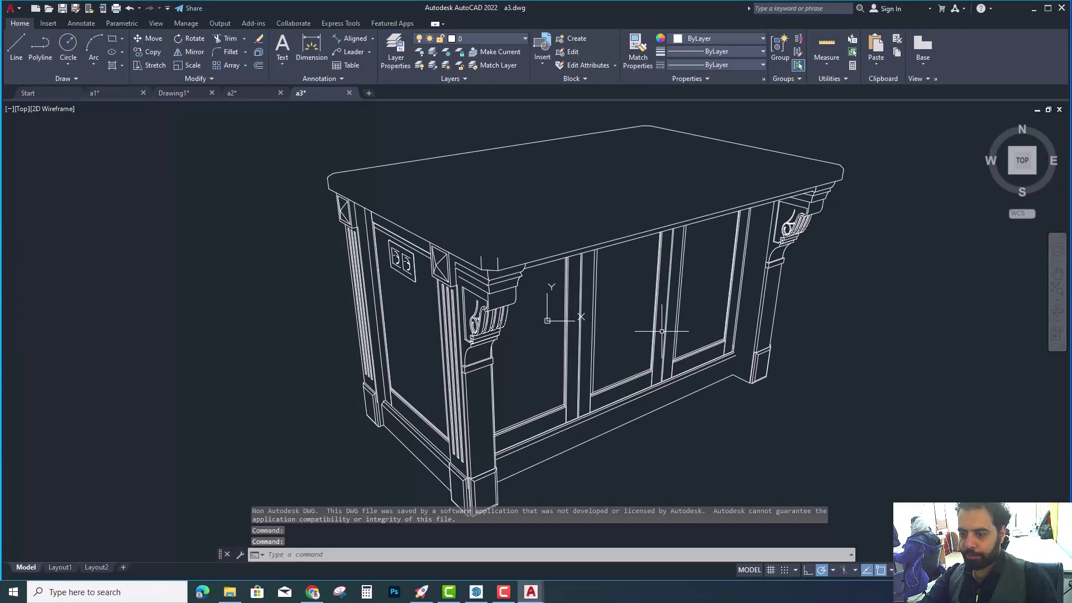
Pan the a3 island and start a line at the countertop corner, then cancel it
mouse_move(662, 331)
middle_mouse_down()
mouse_move(685, 325)
mouse_move(696, 384)
middle_mouse_up()
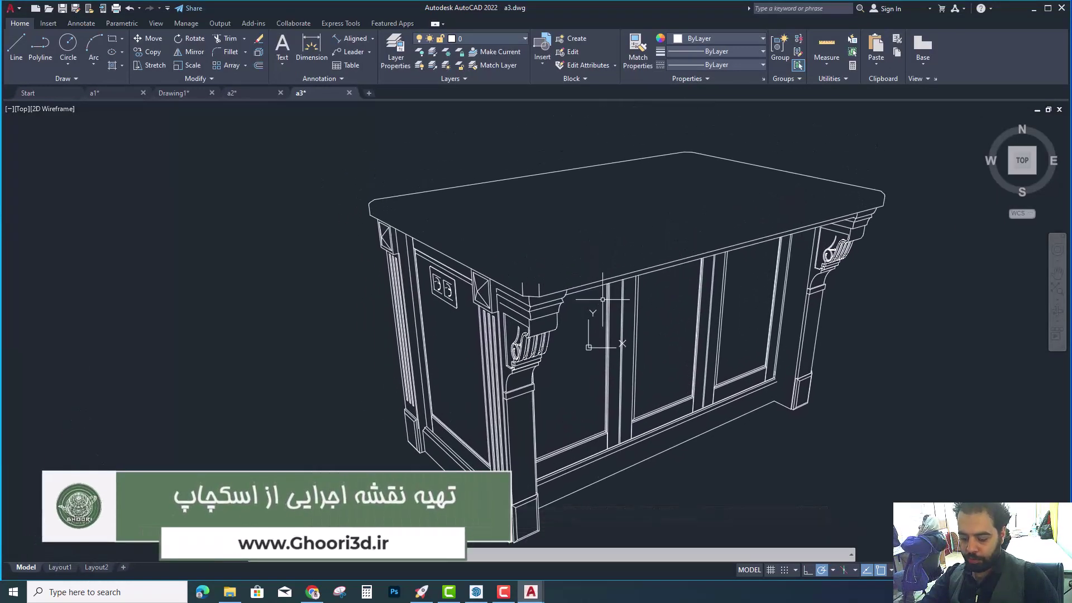
key("l")
key("Return")
left_click(531, 284)
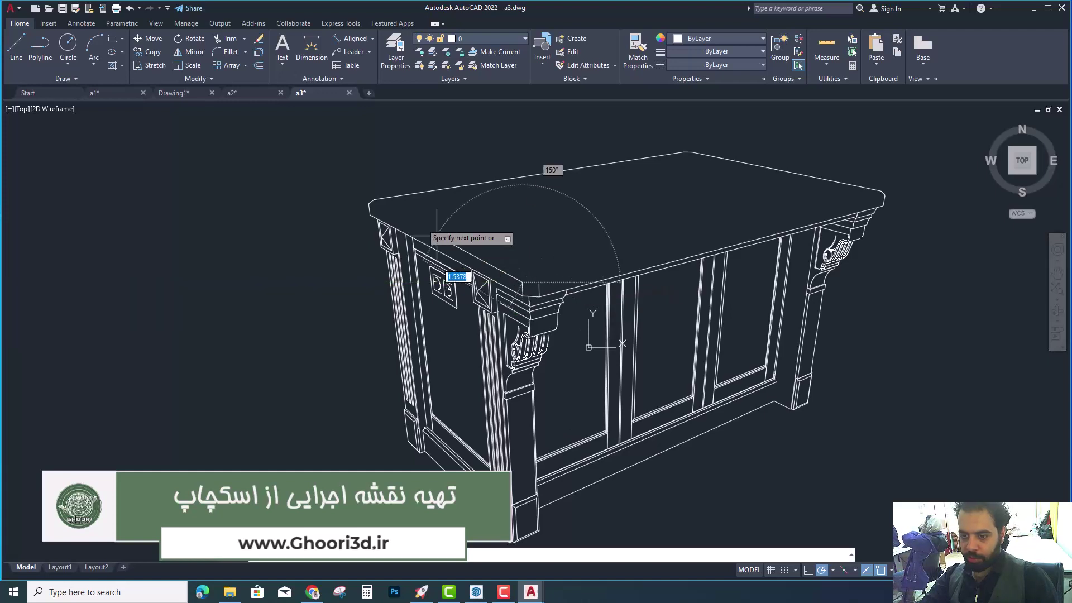
left_click(374, 199)
key("Return")
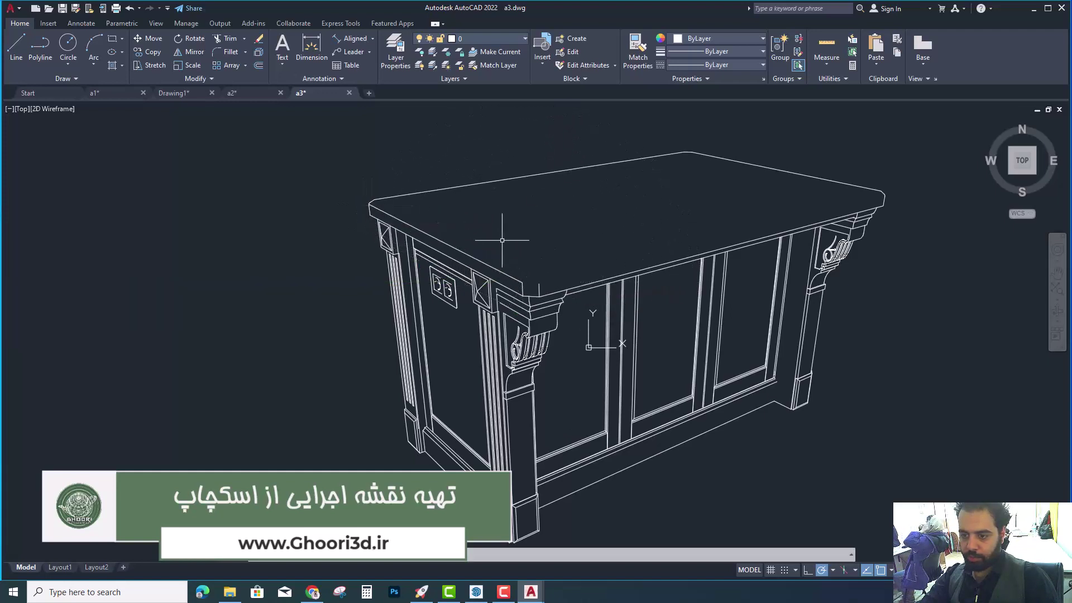
key("Return")
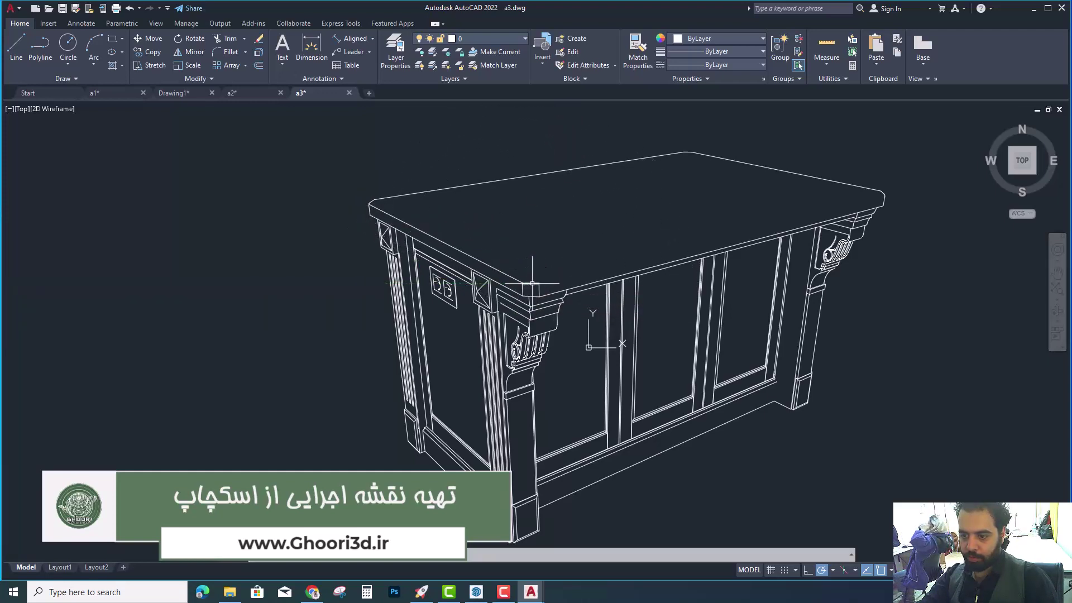
left_click(538, 283)
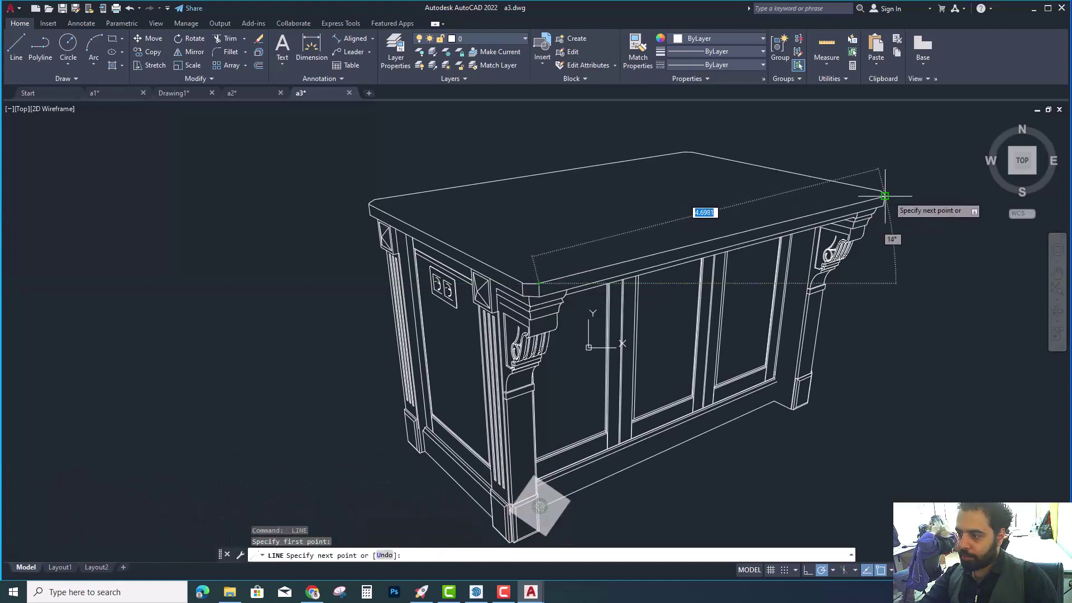
key("Escape")
key("Escape")
key("Escape")
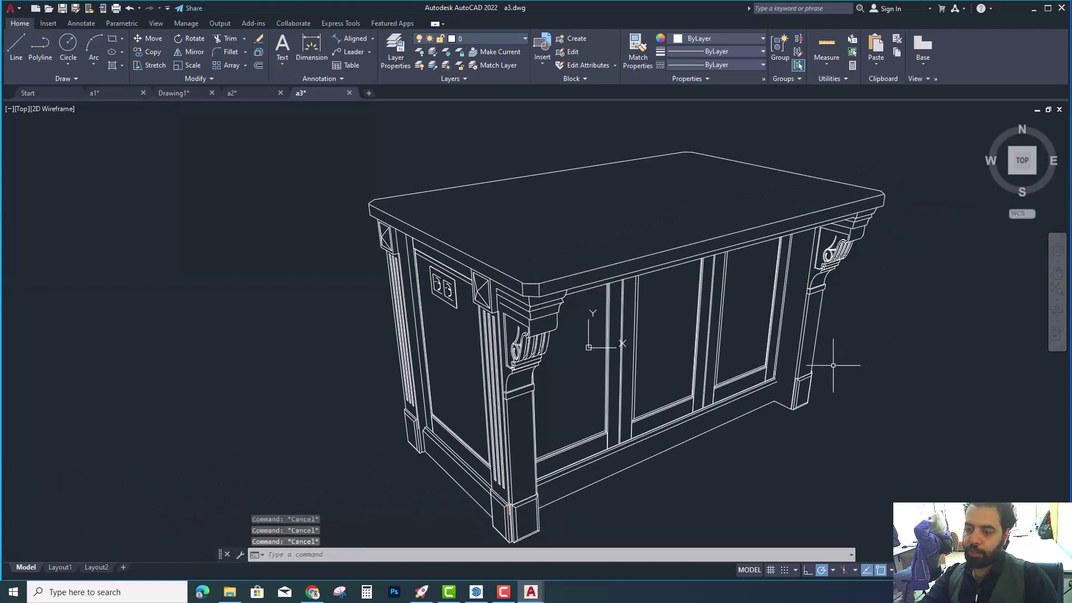
Zoom in and out on the island wireframe
scroll(709, 271, "down", 4)
scroll(662, 300, "up", 2)
scroll(558, 290, "up", 3)
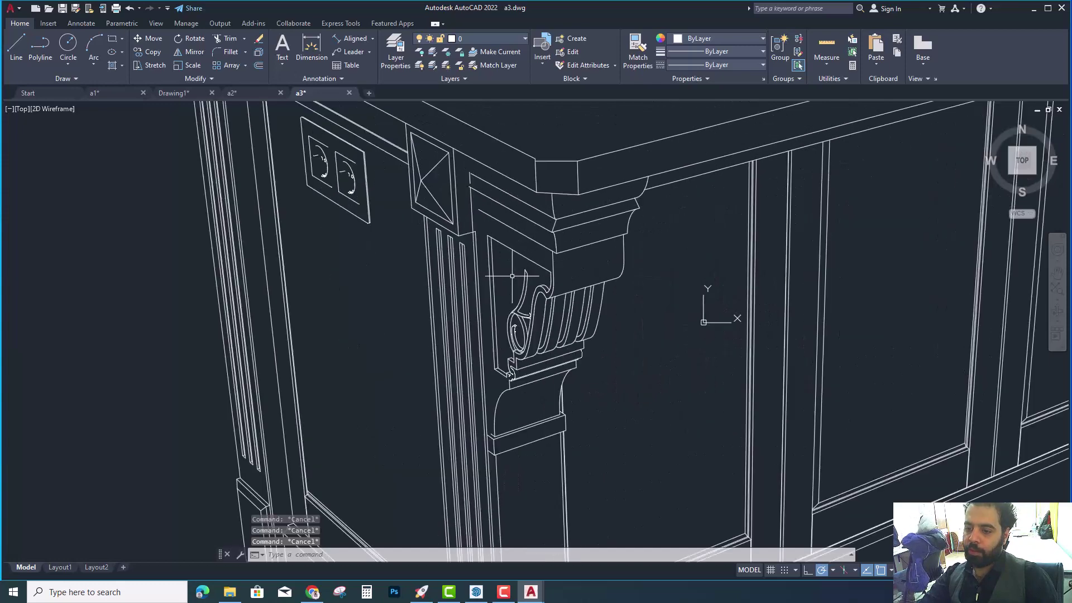
scroll(506, 269, "up", 2)
scroll(506, 269, "down", 5)
scroll(510, 287, "up", 1)
scroll(509, 287, "up", 1)
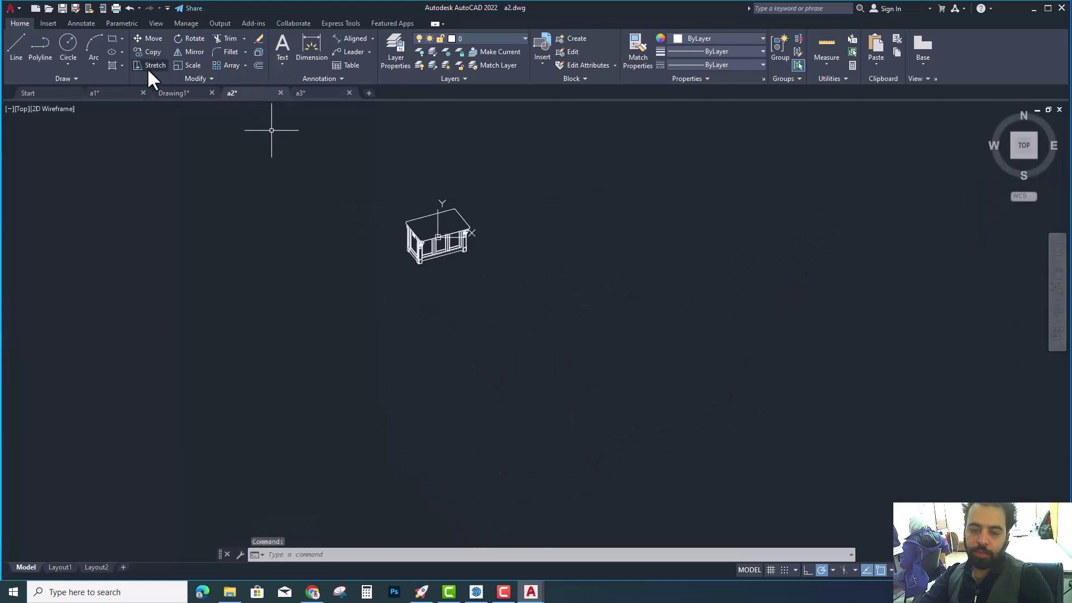
Return to Drawing1's dimensioned front elevation and open the Plot - Model dialog for a single sheet
left_click(175, 93)
scroll(531, 296, "up", 2)
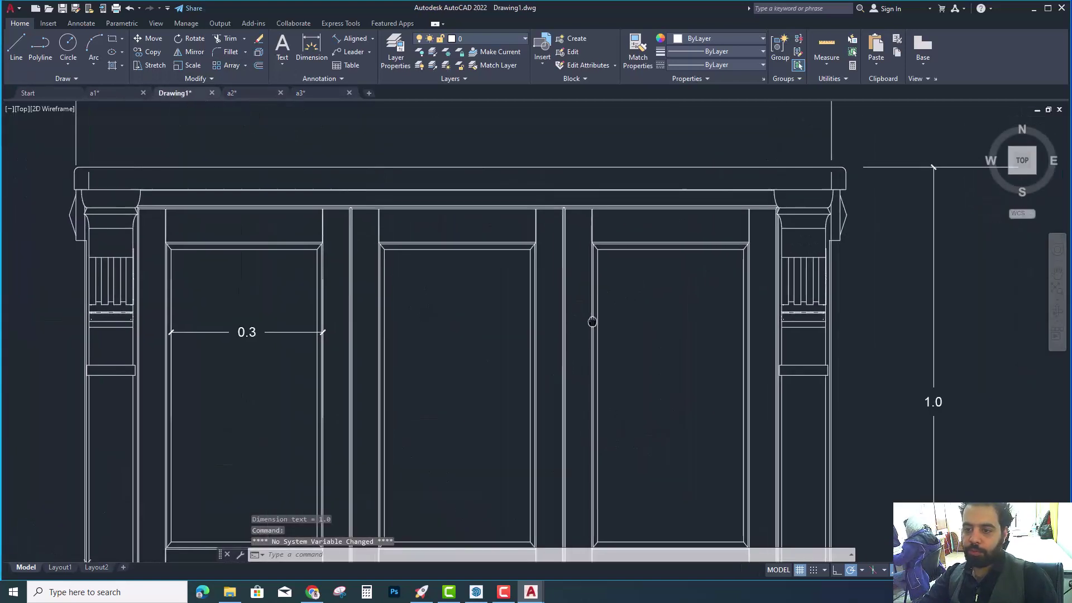
scroll(587, 229, "down", 4)
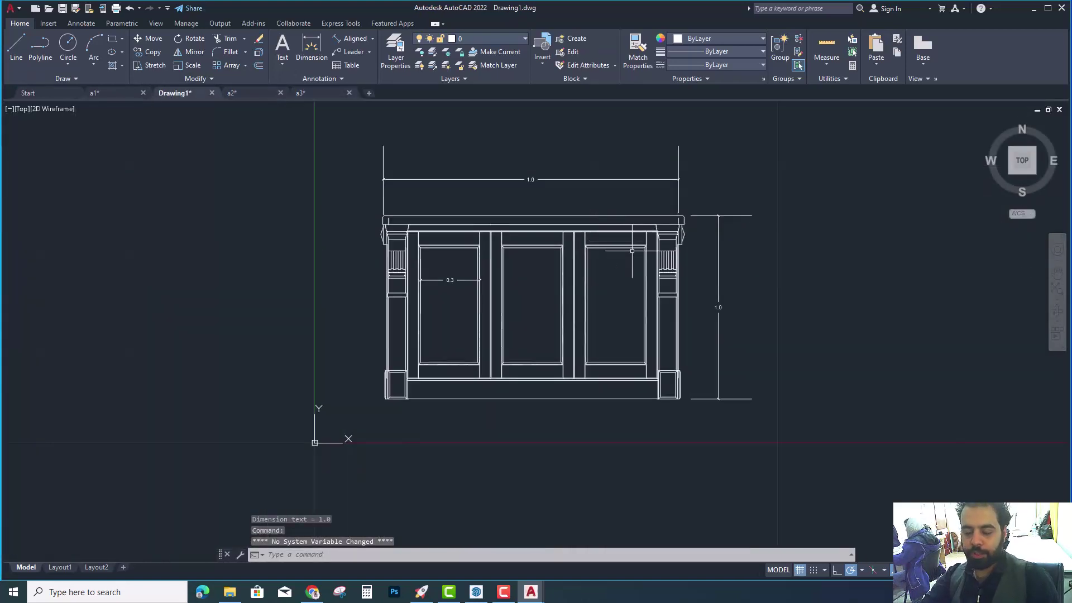
scroll(400, 242, "up", 4)
scroll(407, 245, "up", 2)
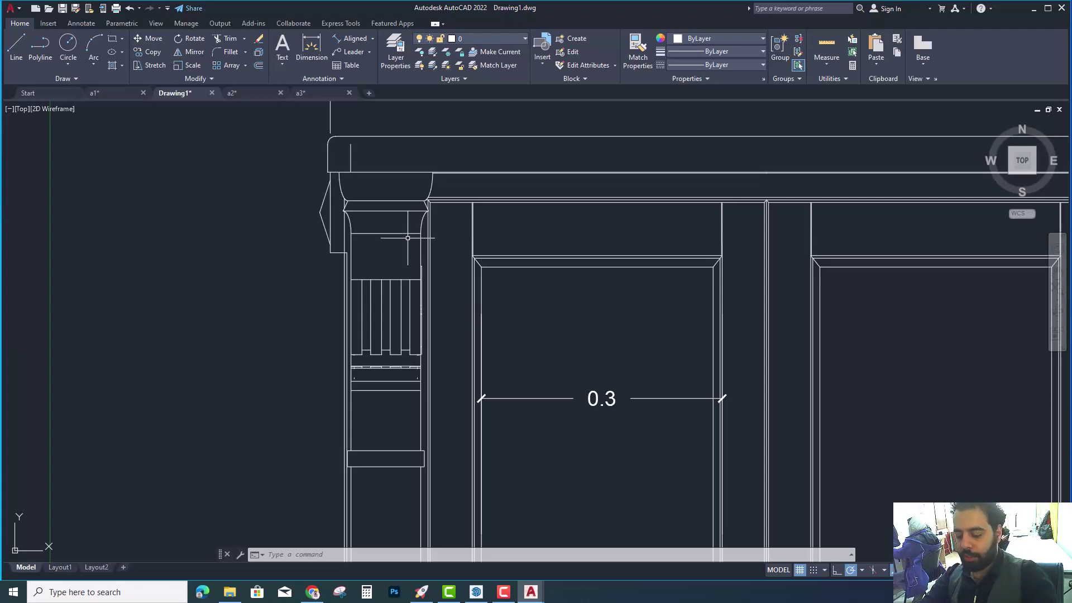
key("ctrl+p")
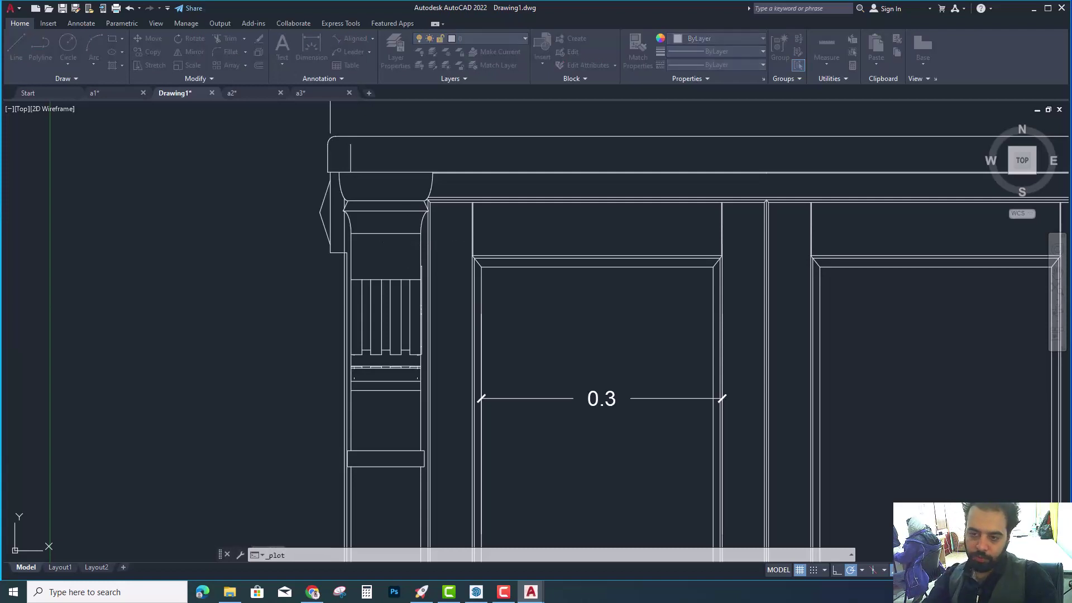
left_click(480, 316)
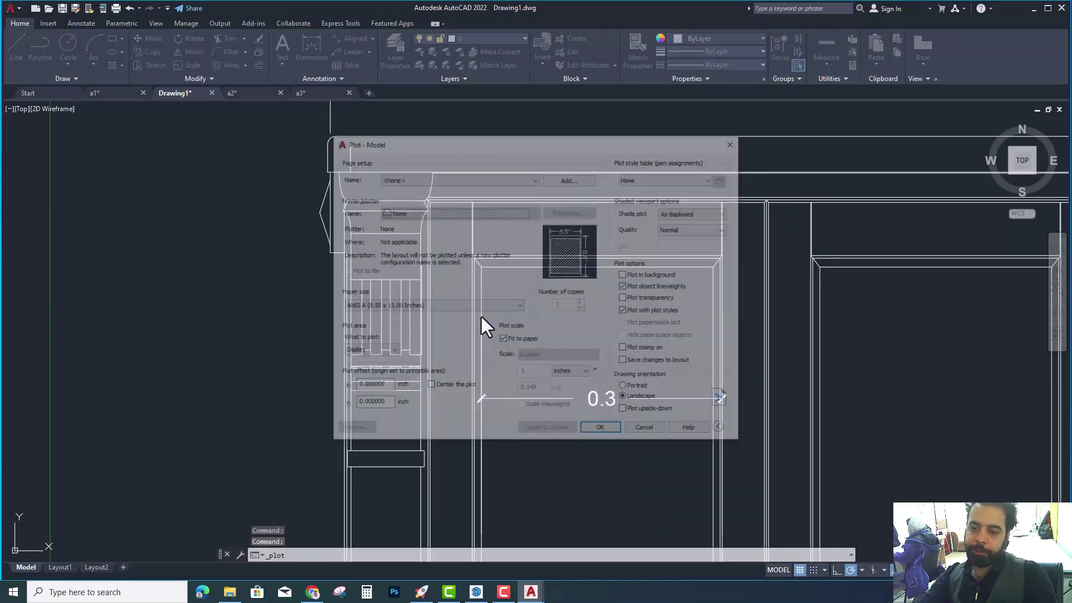